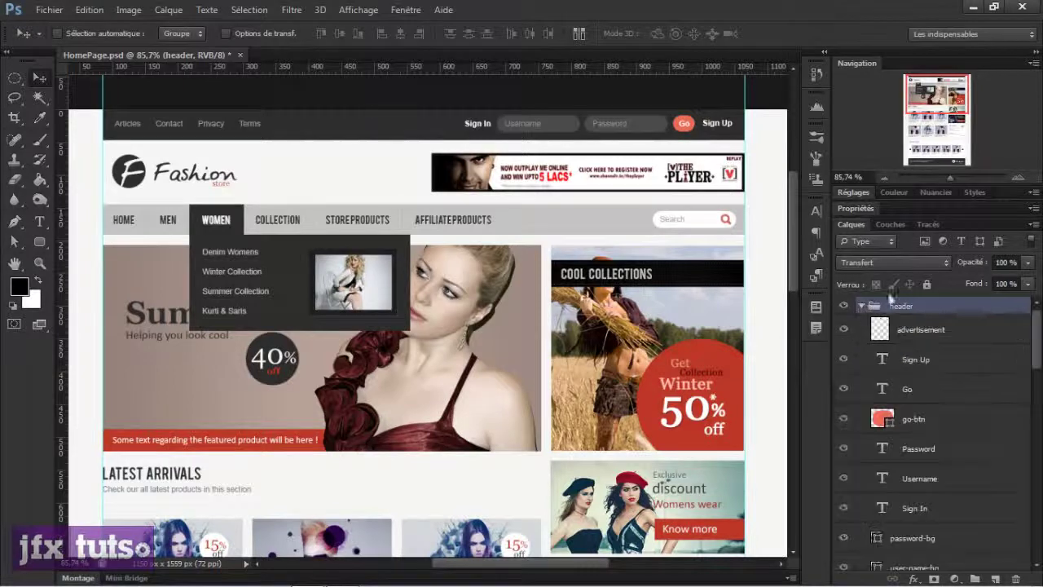
- Hide and show the go-btn layer in the header group to check which page element it controls
scroll(913, 330, down, 5)
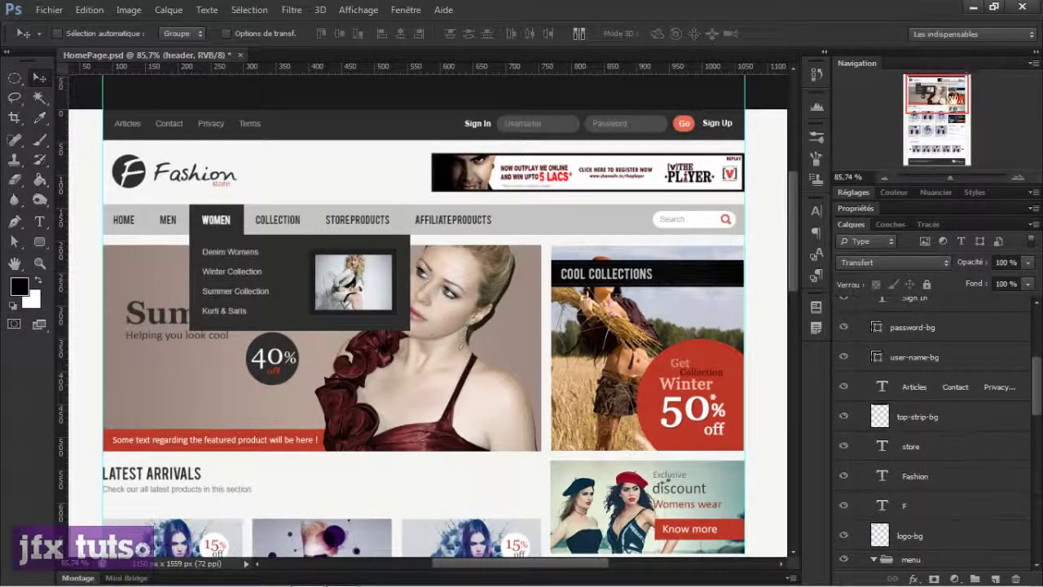
scroll(905, 358, up, 3)
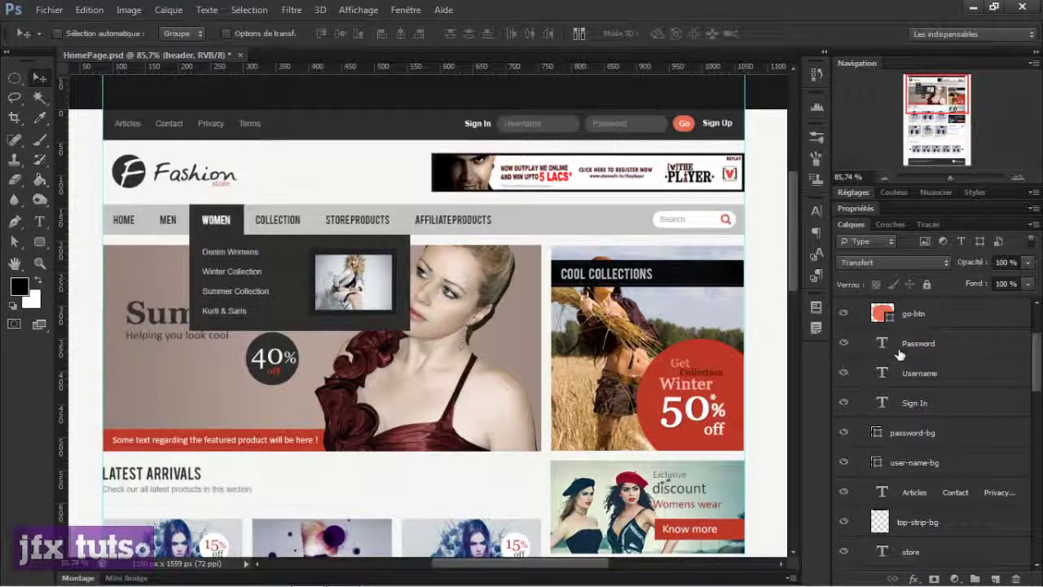
scroll(900, 337, down, 3)
scroll(919, 337, up, 4)
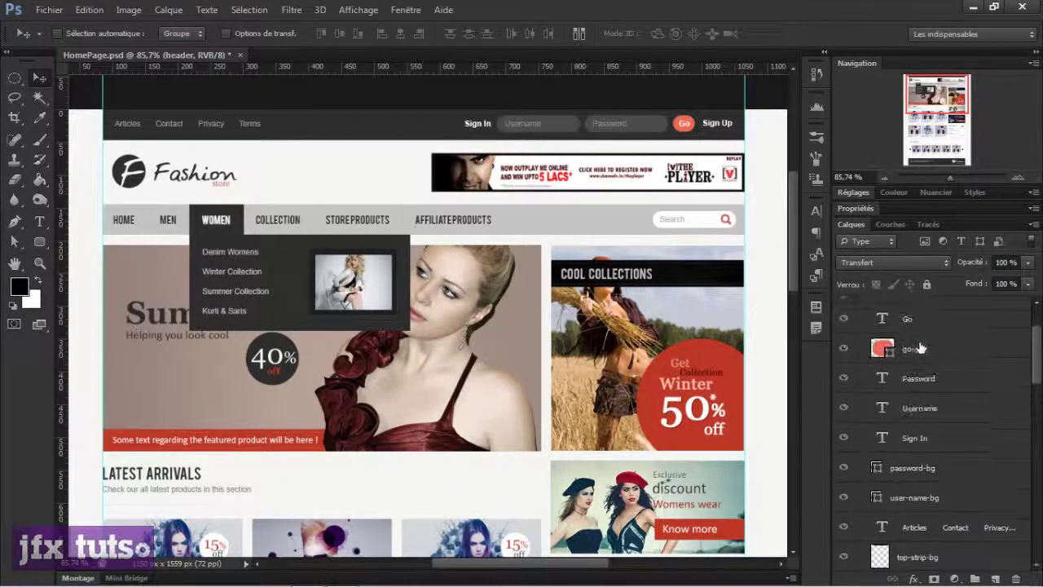
click(845, 349)
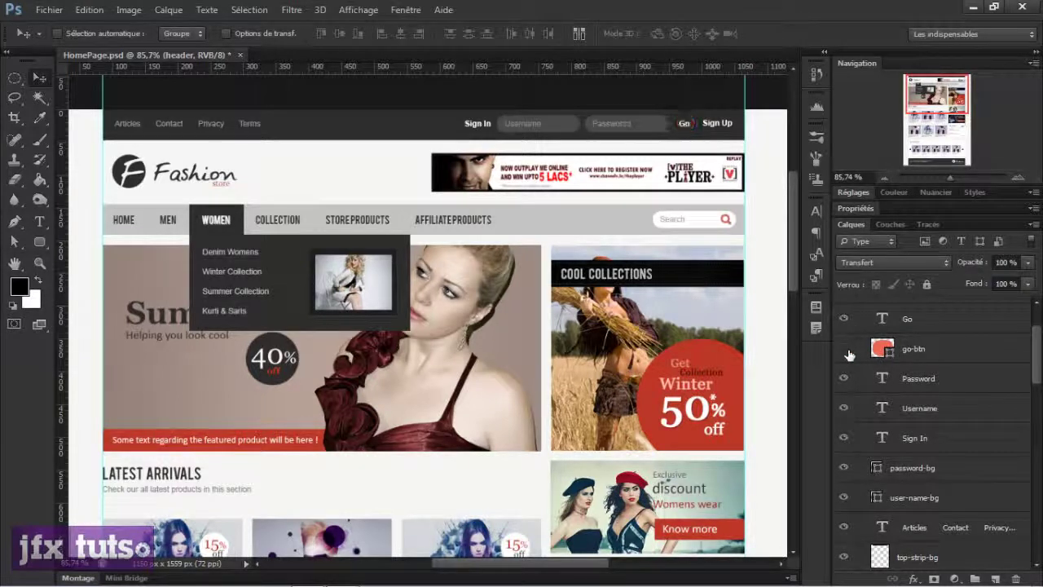
click(845, 349)
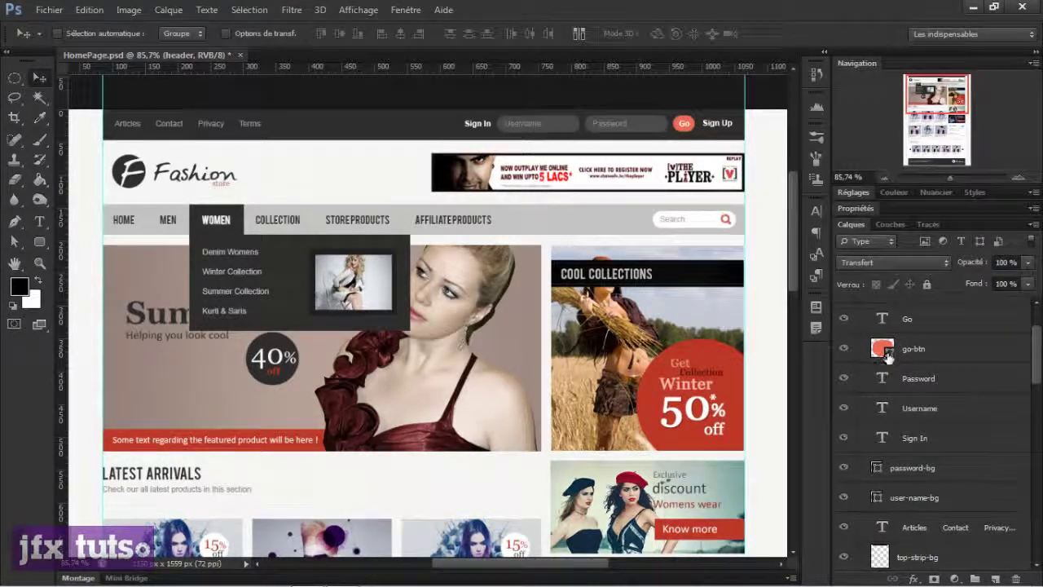
- Try moving the go-btn layer across the page and undo the move
click(975, 351)
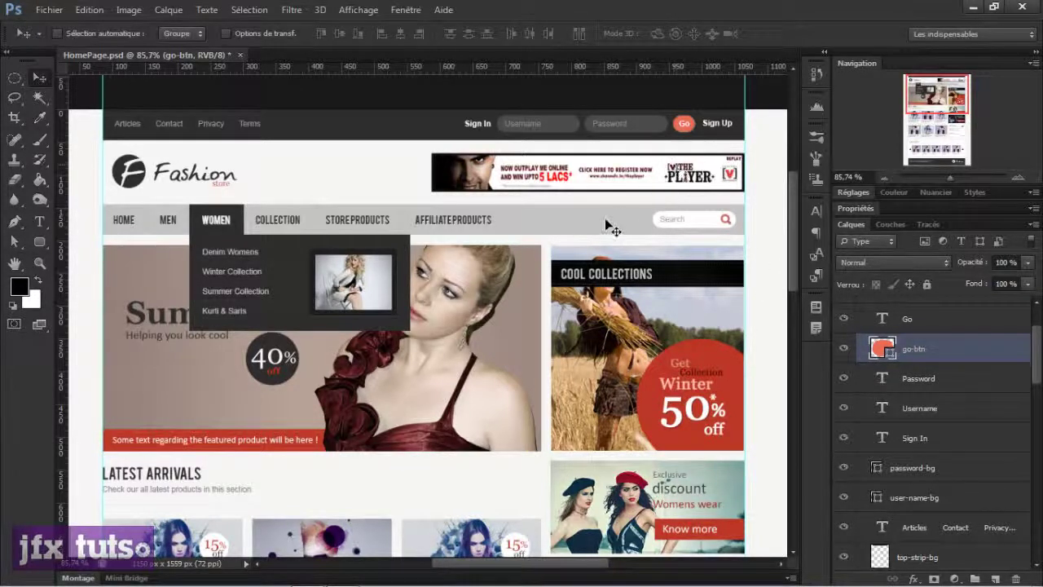
drag(613, 214, 492, 257)
key(ctrl+z)
- Select the Fashion text layer of the logo in the header group
scroll(905, 368, down, 2)
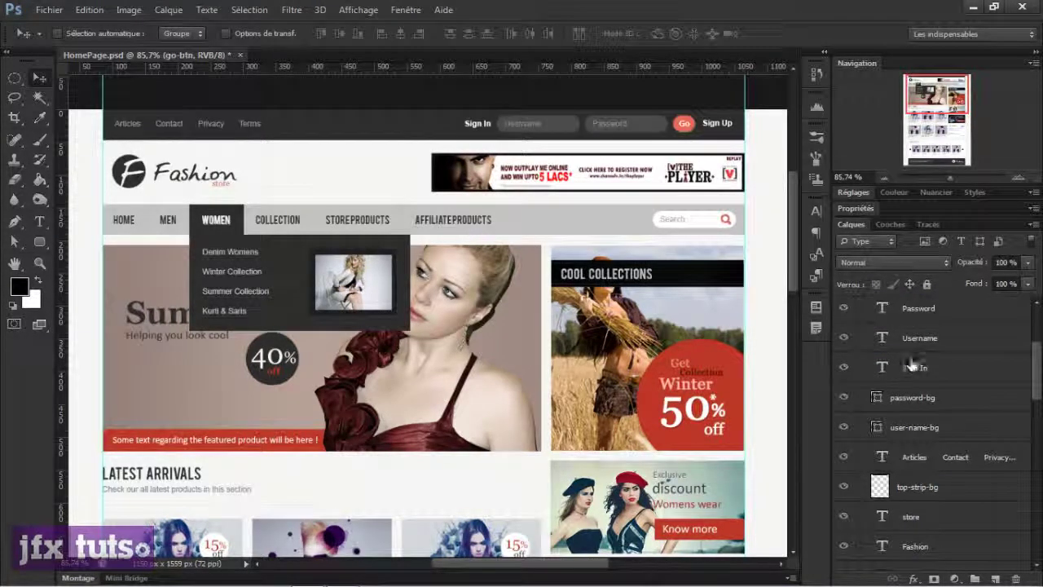
scroll(910, 359, down, 3)
scroll(909, 336, down, 3)
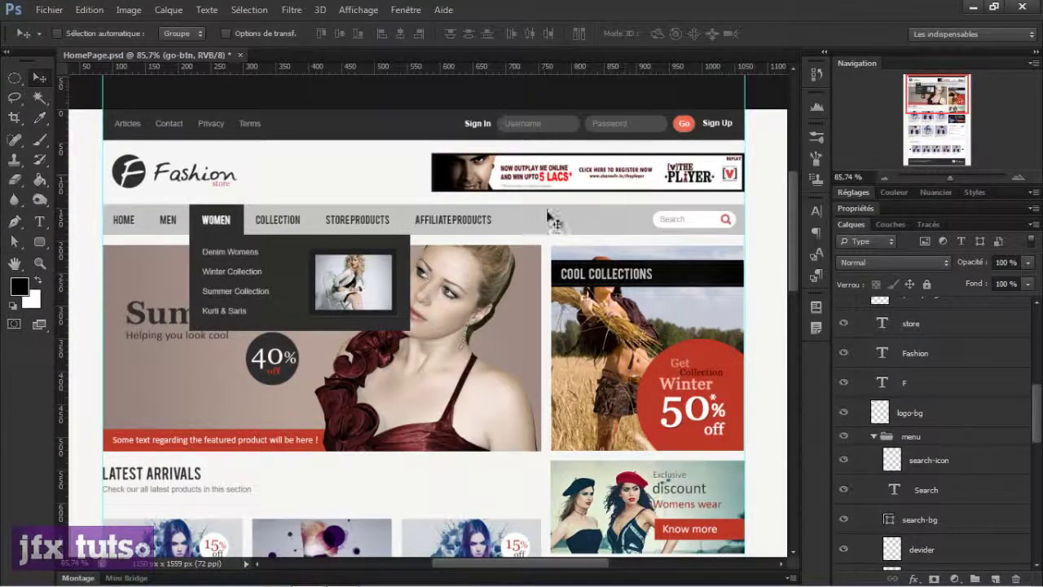
click(916, 332)
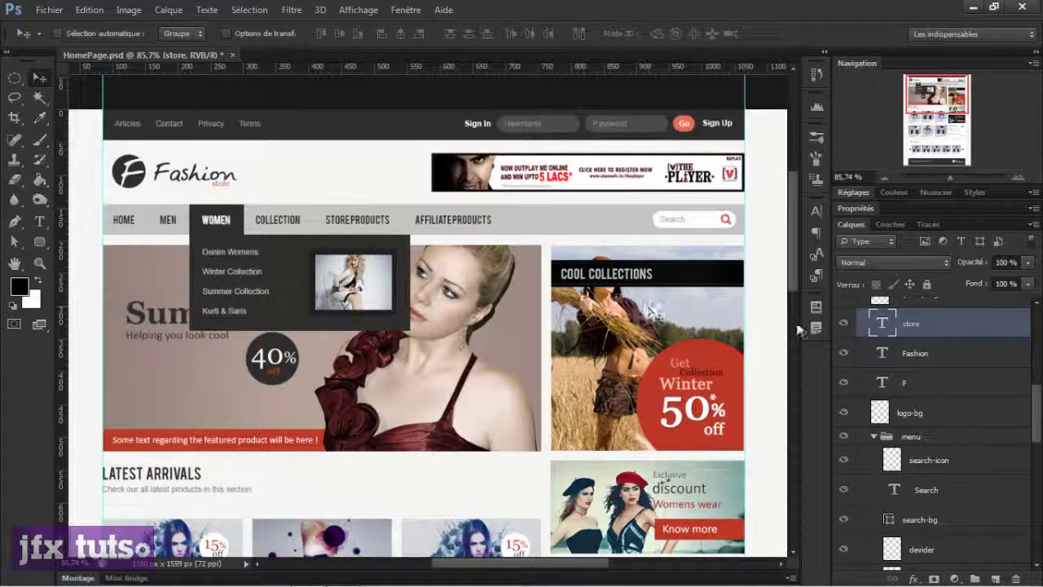
scroll(922, 366, down, 3)
scroll(918, 368, up, 3)
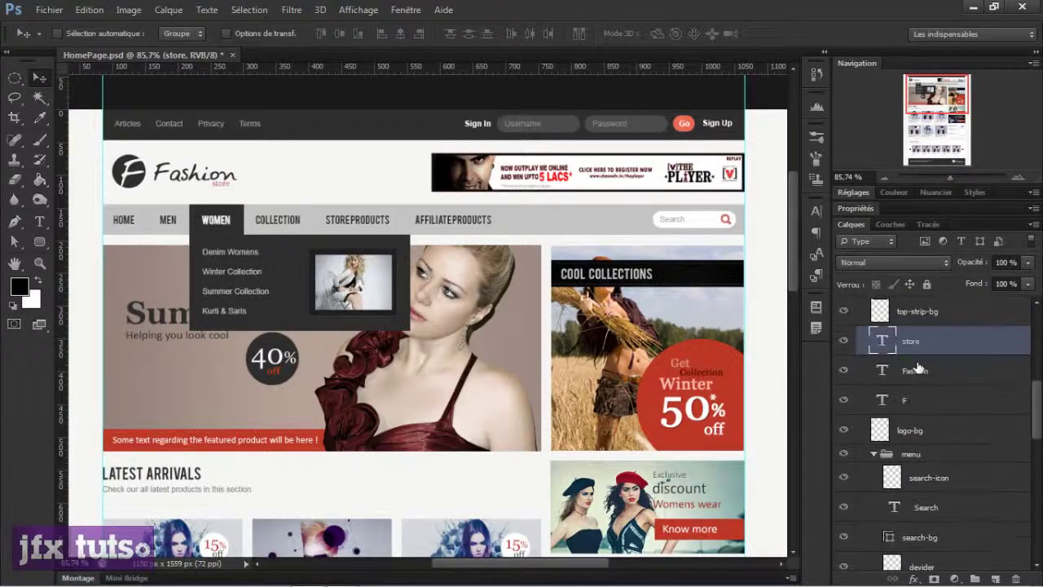
click(931, 372)
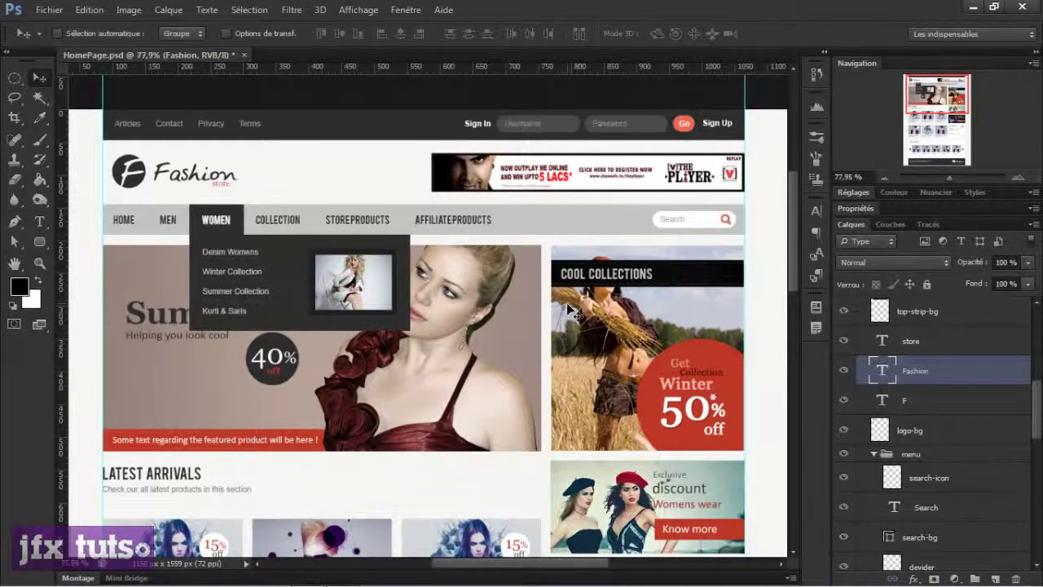
- Turn on the transform controls for the selected Fashion logo text
scroll(576, 311, down, 3)
mouse_move(571, 310)
mouse_down()
mouse_move(591, 326)
mouse_move(585, 351)
mouse_move(603, 318)
mouse_move(563, 286)
mouse_move(494, 339)
mouse_move(570, 363)
mouse_move(575, 318)
mouse_move(571, 334)
mouse_move(660, 313)
mouse_move(603, 330)
mouse_move(575, 299)
mouse_move(574, 312)
mouse_up()
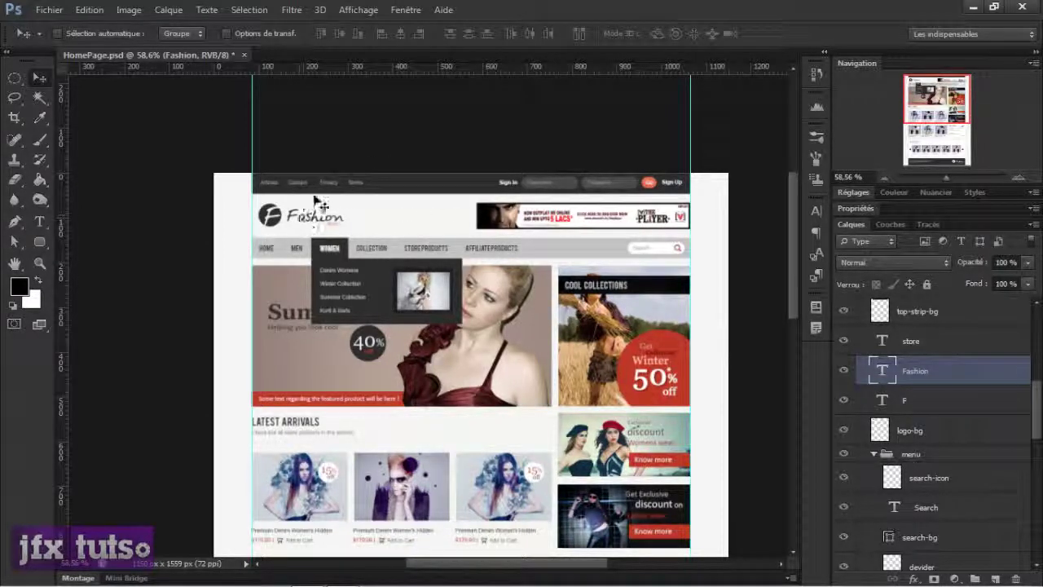
scroll(518, 259, up, 3)
scroll(518, 259, down, 2)
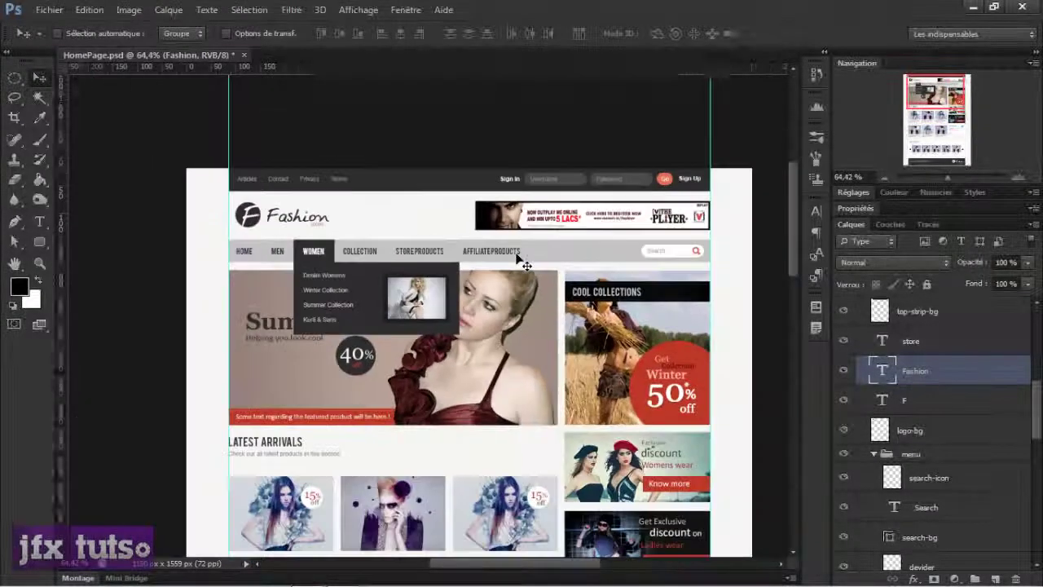
scroll(518, 259, up, 1)
scroll(518, 259, up, 2)
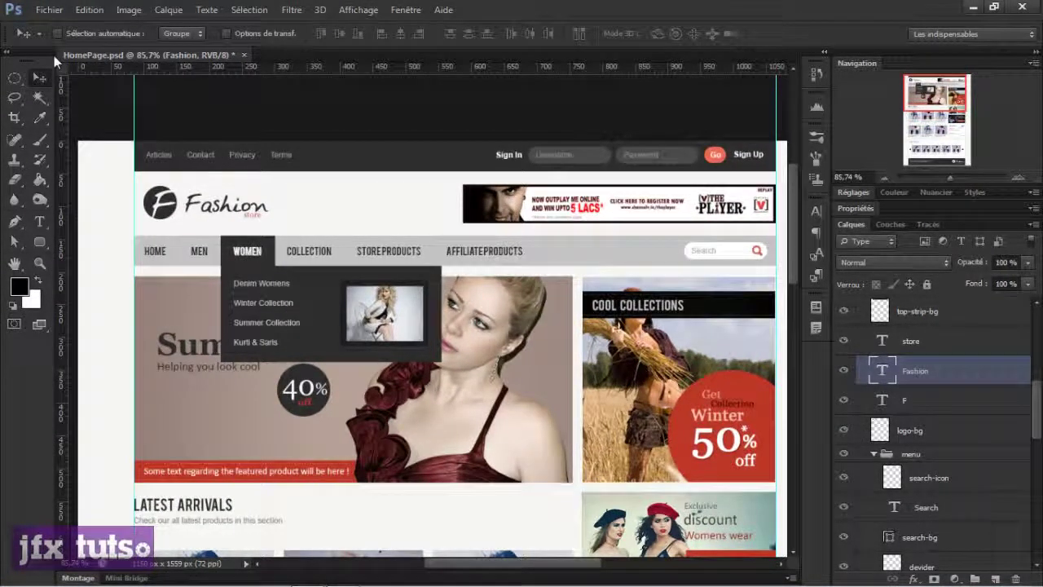
click(225, 34)
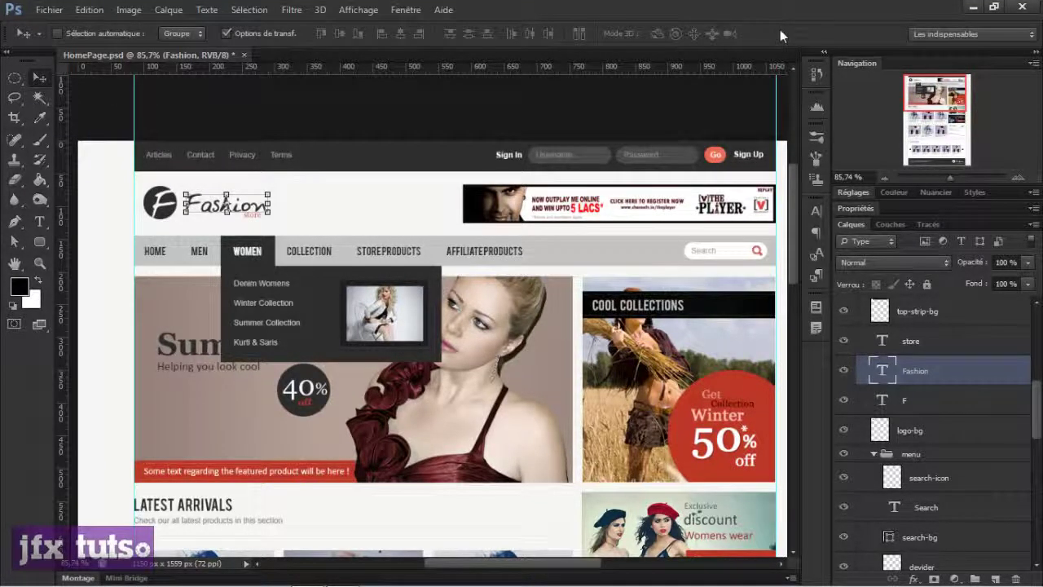
- Examine the home page layout at different zoom levels, from the logo down to the product sections
scroll(541, 168, down, 3)
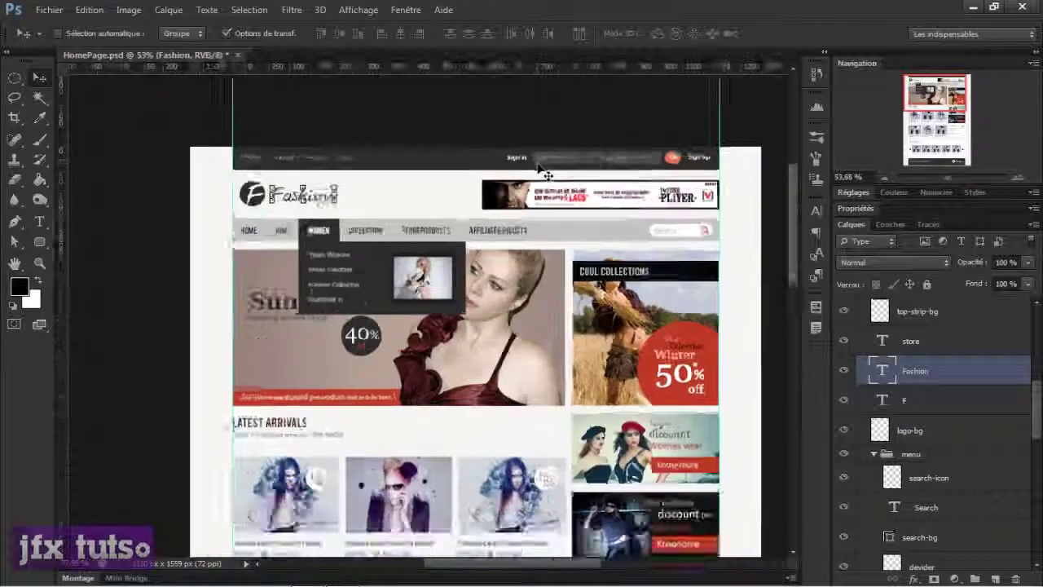
scroll(541, 169, down, 2)
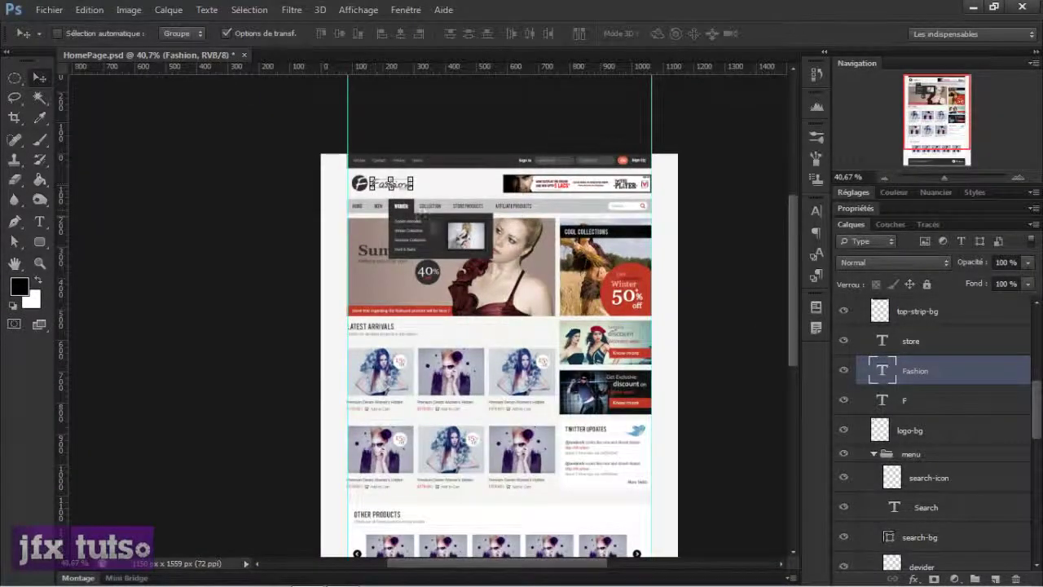
scroll(423, 215, up, 4)
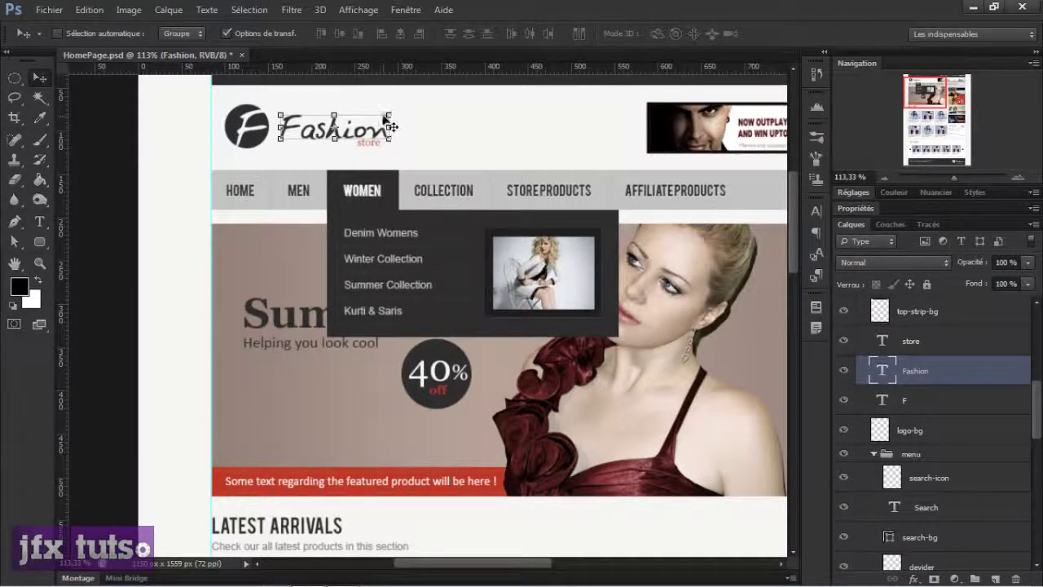
scroll(714, 176, down, 4)
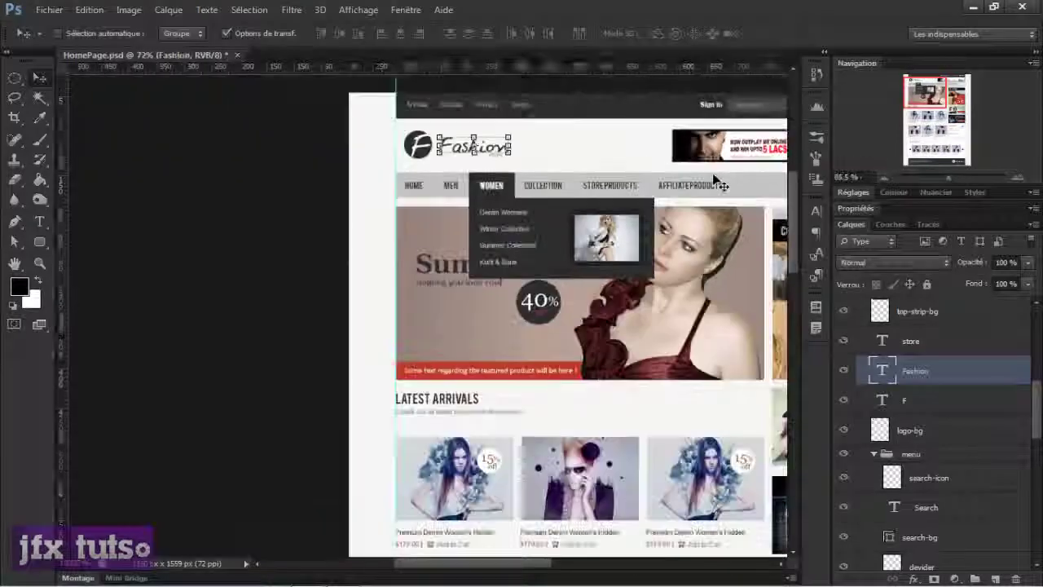
scroll(714, 176, up, 2)
scroll(713, 176, down, 3)
scroll(714, 176, up, 1)
scroll(570, 191, up, 1)
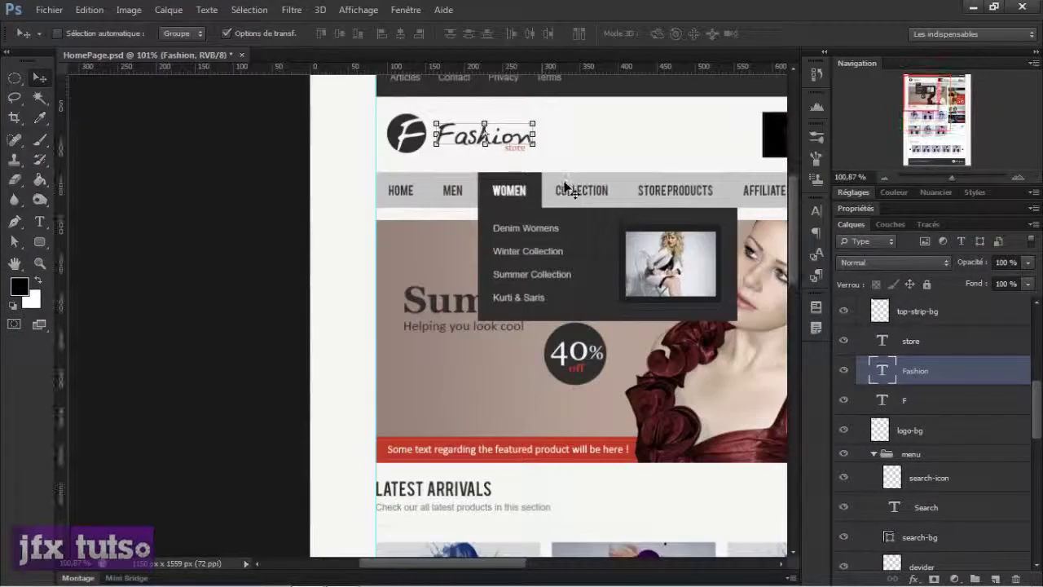
scroll(571, 193, down, 3)
scroll(509, 198, up, 1)
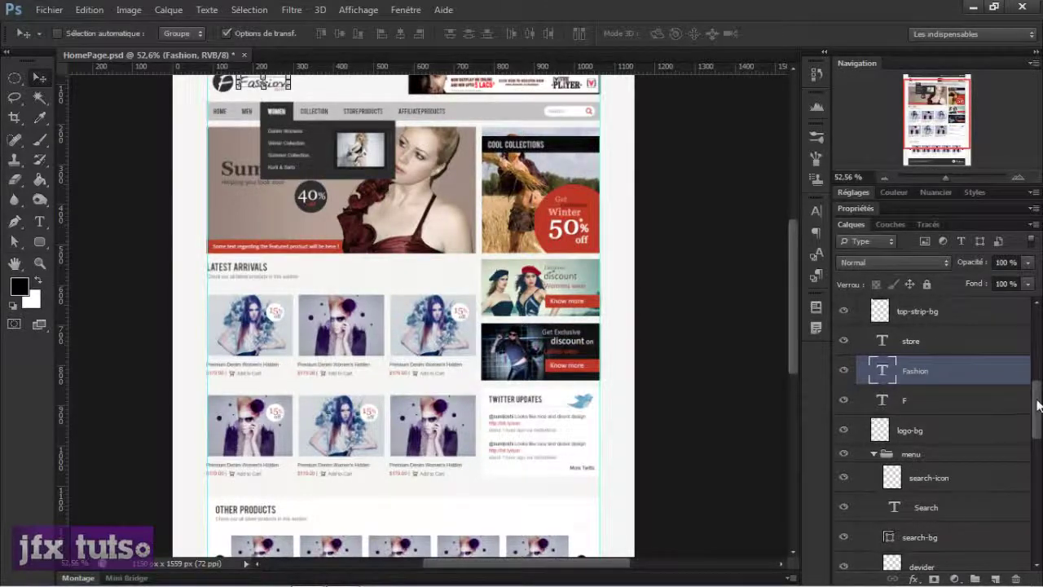
scroll(1037, 405, up, 2)
scroll(359, 369, up, 1)
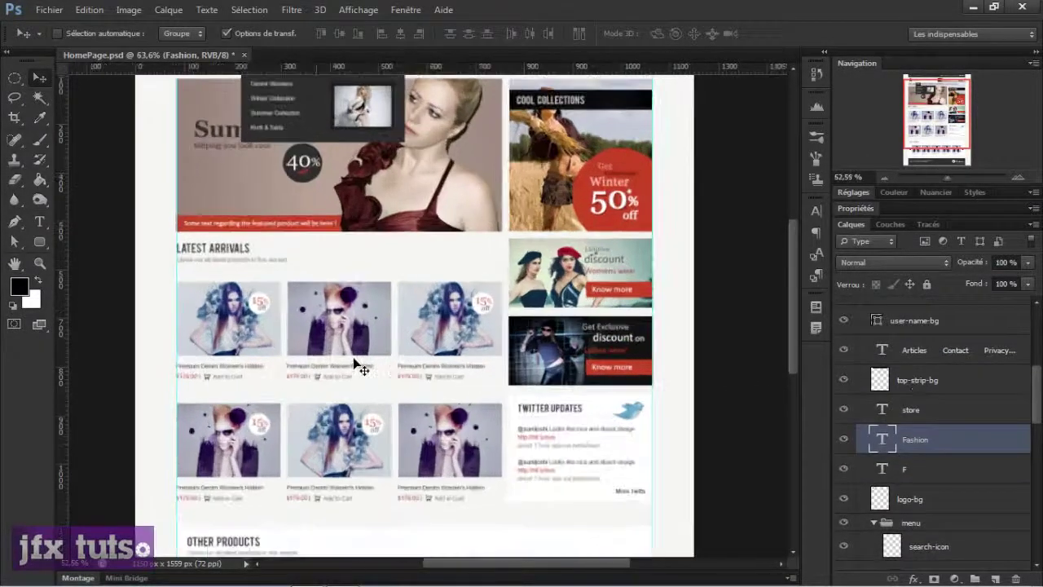
- Try stretching and enlarging the Fashion logo text with its transform handles, and cancel the transformation
scroll(347, 236, up, 4)
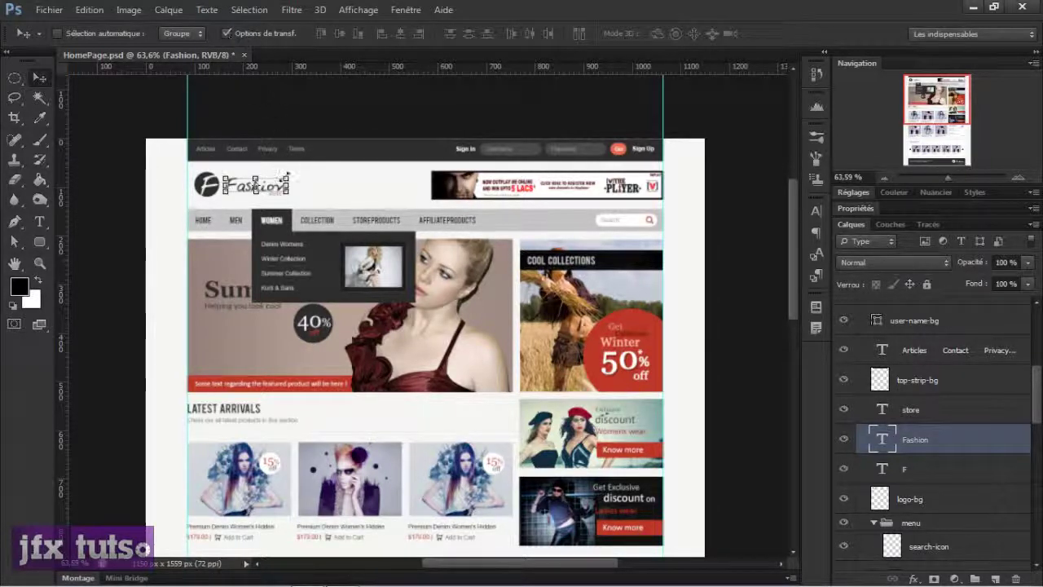
scroll(283, 185, up, 10)
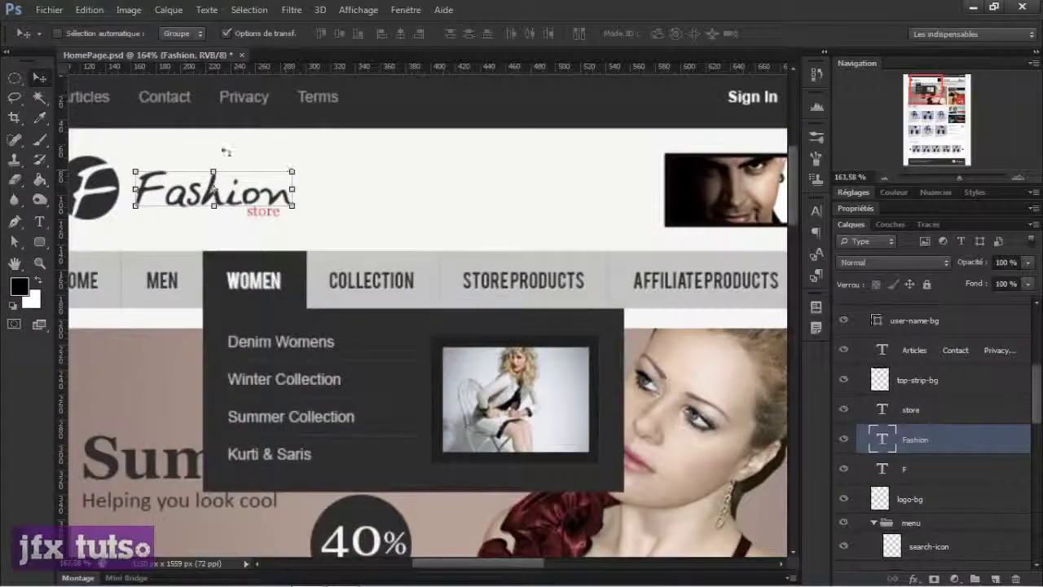
scroll(291, 169, up, 3)
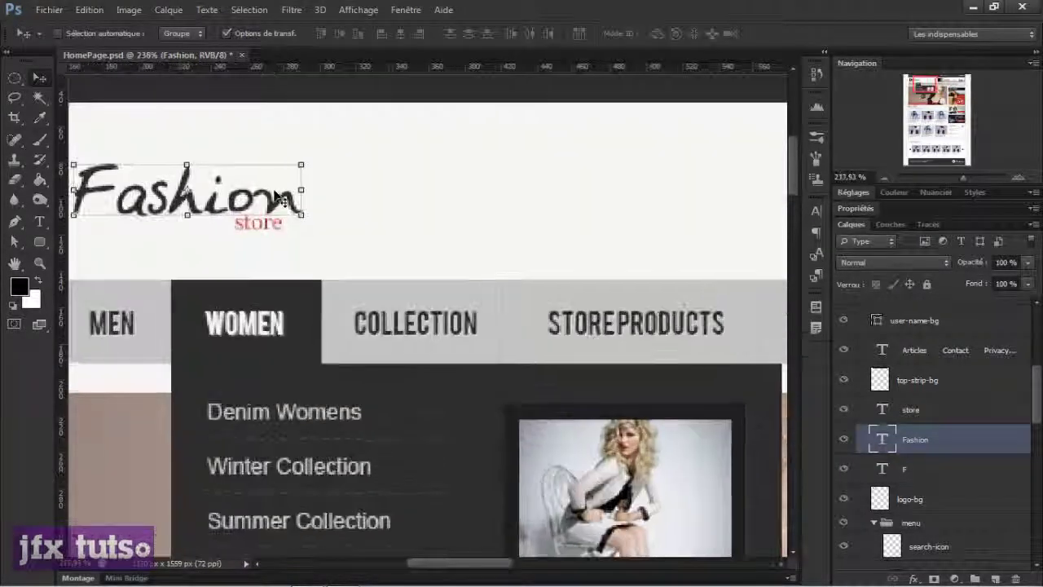
scroll(224, 225, down, 3)
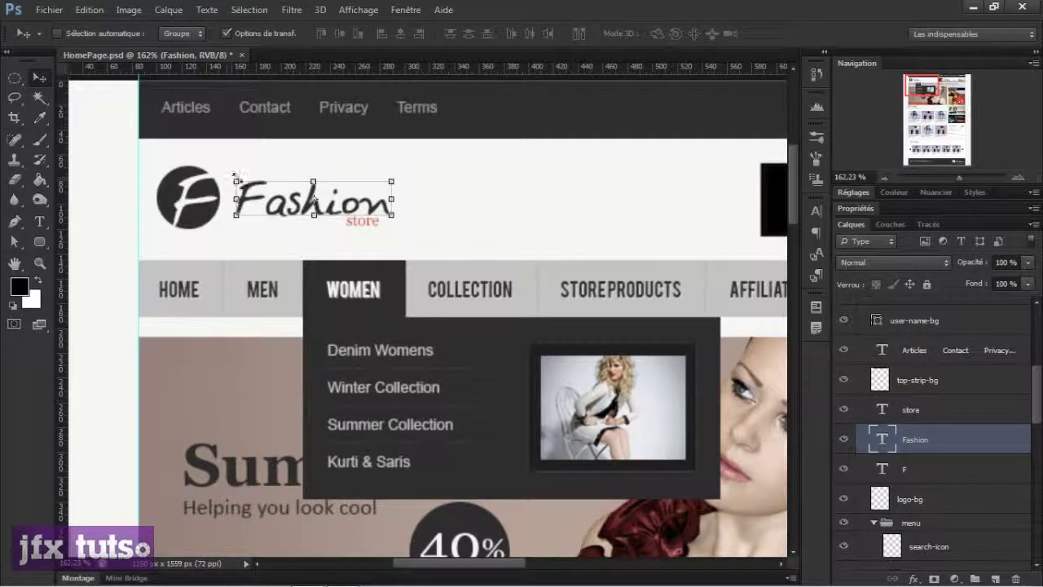
mouse_move(232, 178)
mouse_down()
mouse_move(216, 144)
mouse_move(236, 180)
mouse_up()
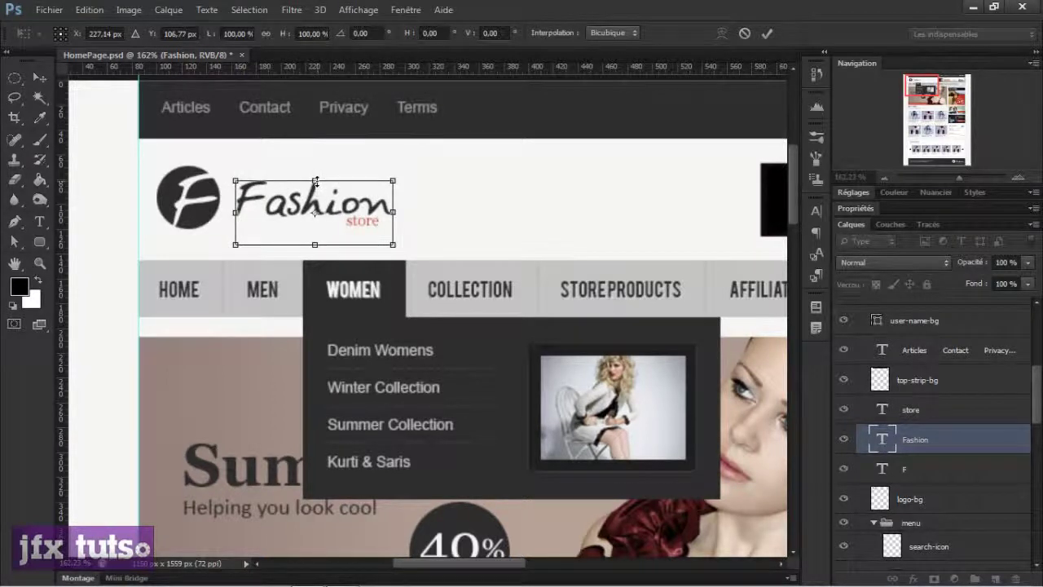
mouse_move(316, 181)
mouse_down()
mouse_move(315, 154)
mouse_move(315, 187)
mouse_up()
mouse_move(315, 244)
mouse_down()
mouse_move(315, 296)
mouse_move(316, 255)
mouse_up()
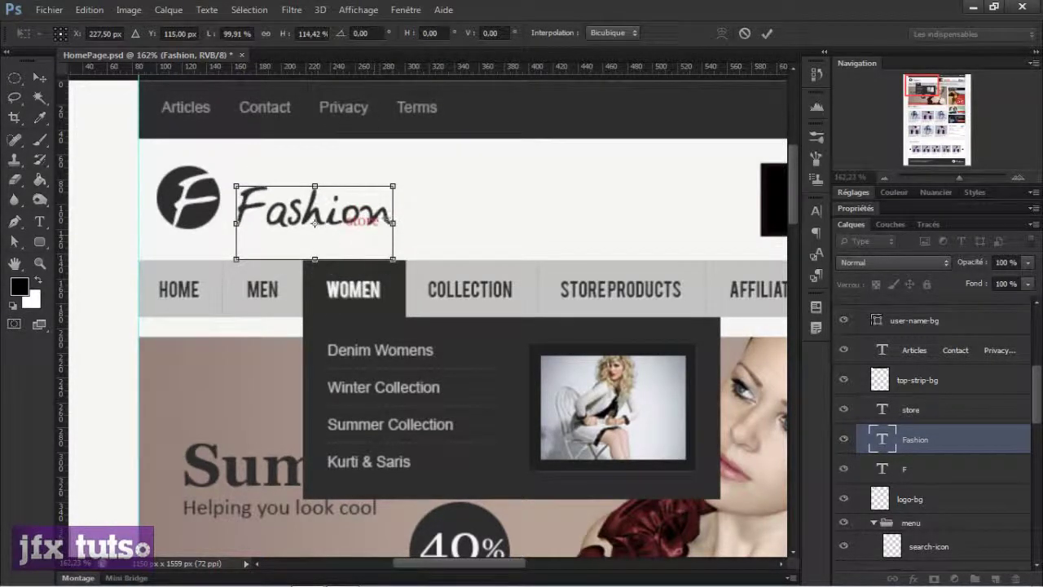
mouse_move(391, 221)
mouse_down()
mouse_move(426, 222)
mouse_move(370, 222)
mouse_move(448, 223)
mouse_move(380, 223)
mouse_move(388, 222)
mouse_up()
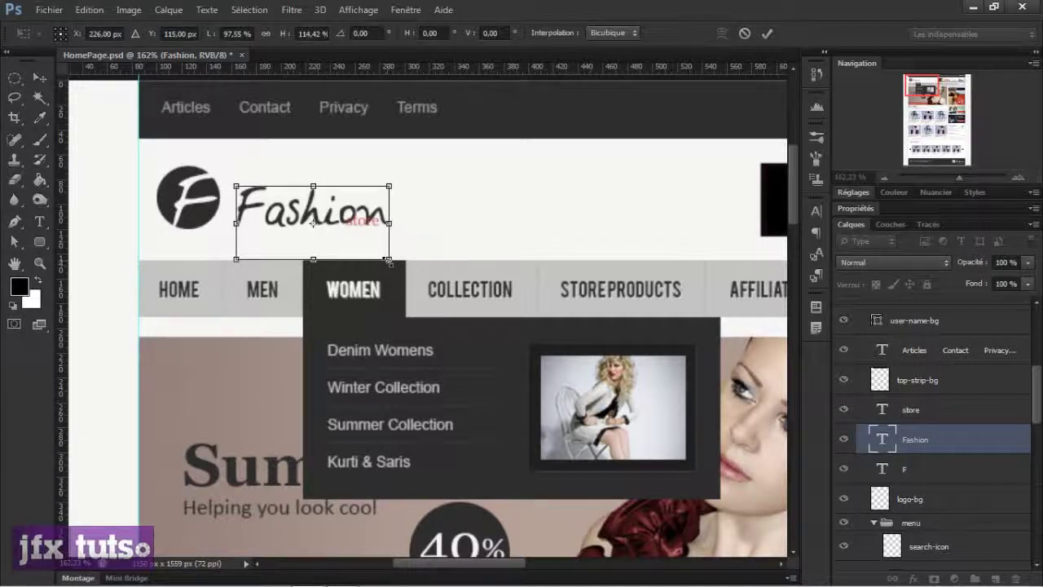
drag(390, 262, 420, 287)
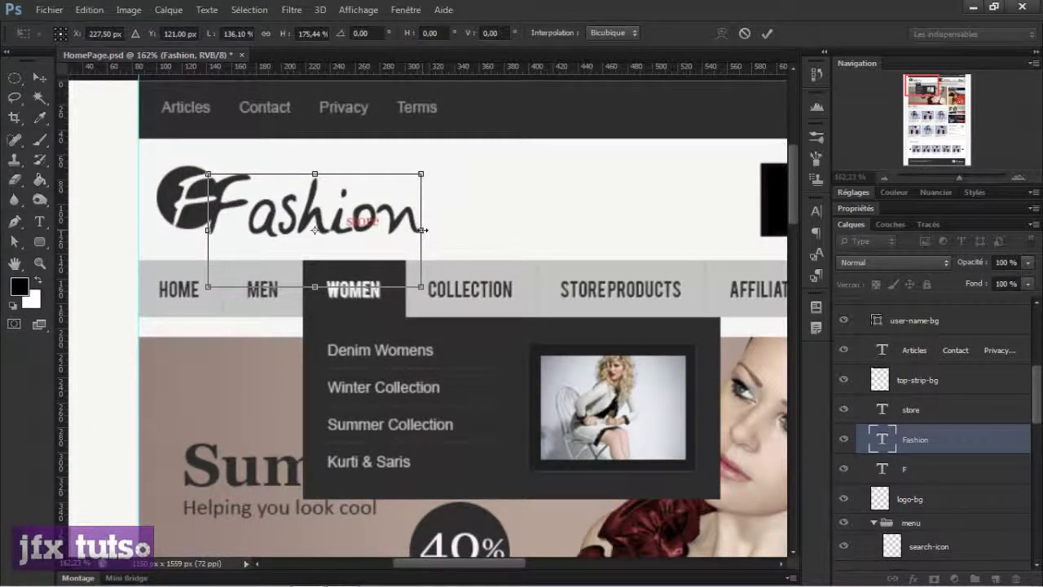
drag(423, 230, 490, 230)
drag(354, 173, 355, 161)
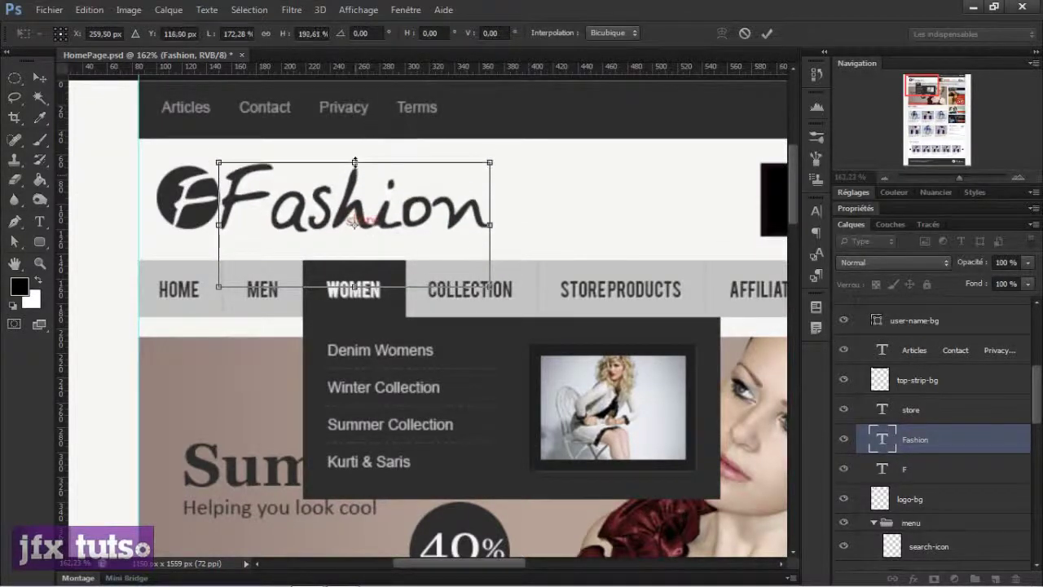
key(Escape)
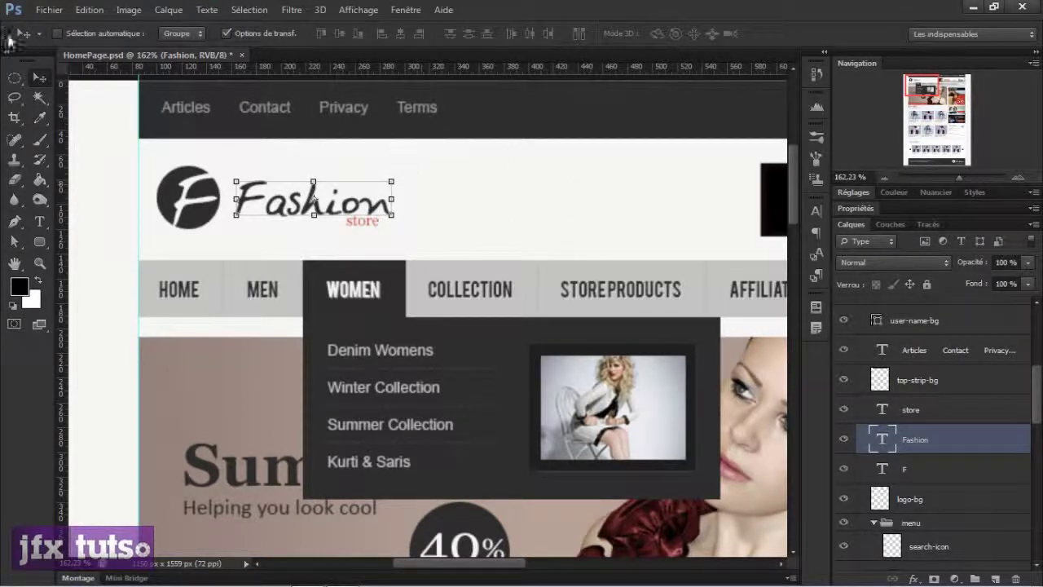
- Enable automatic selection with the target set to Calque, and collapse the header layer group
click(163, 34)
click(172, 47)
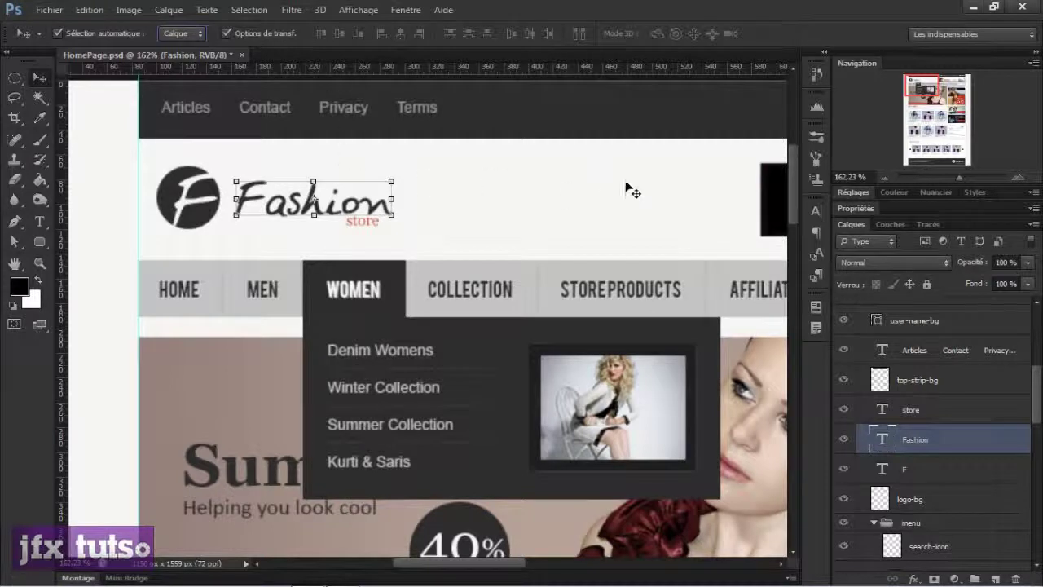
scroll(978, 342, up, 4)
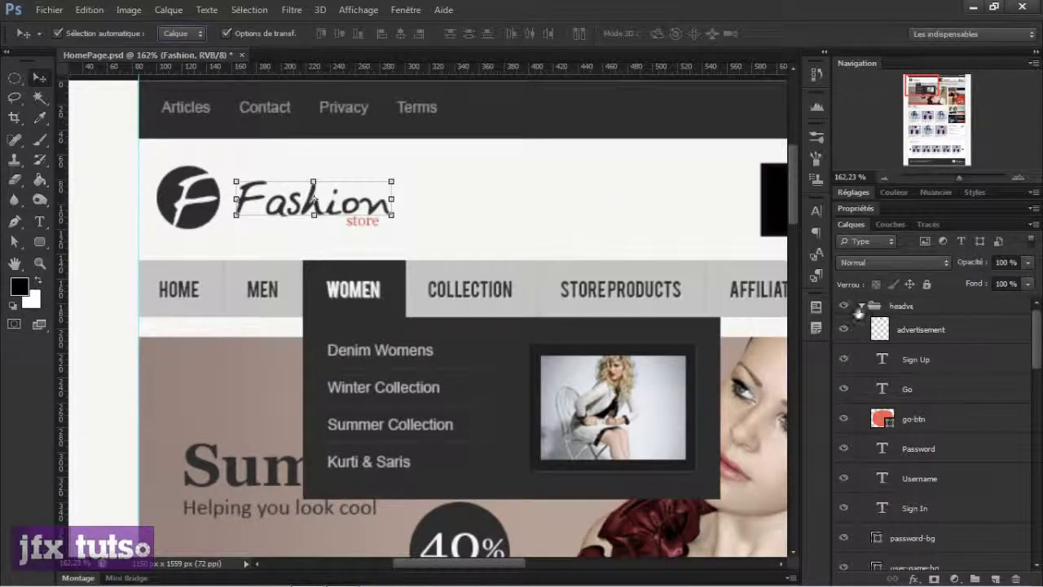
click(861, 307)
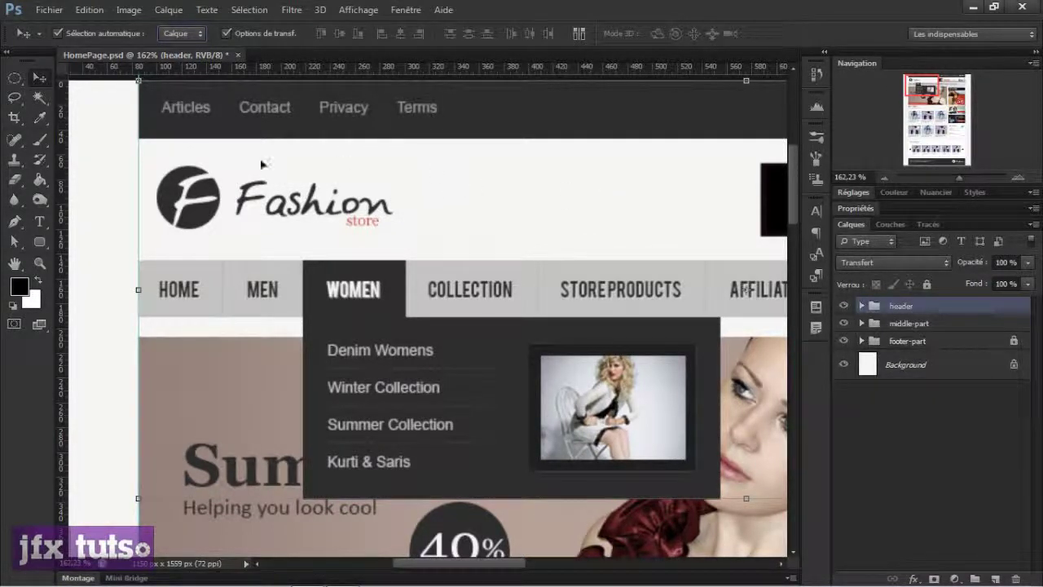
- Turn off the Move tool's transform controls
click(227, 34)
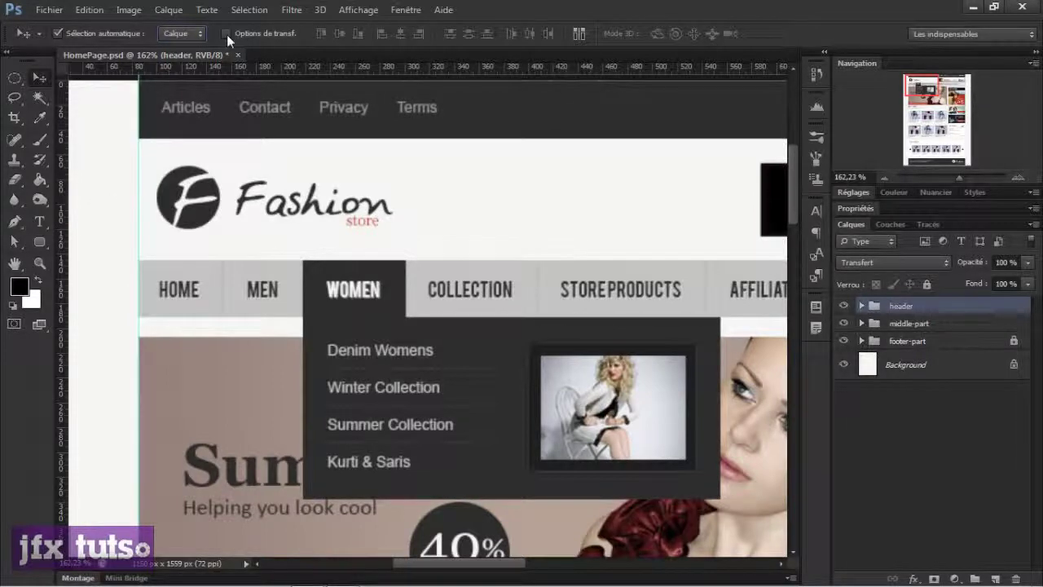
scroll(150, 208, down, 3)
scroll(156, 215, down, 5)
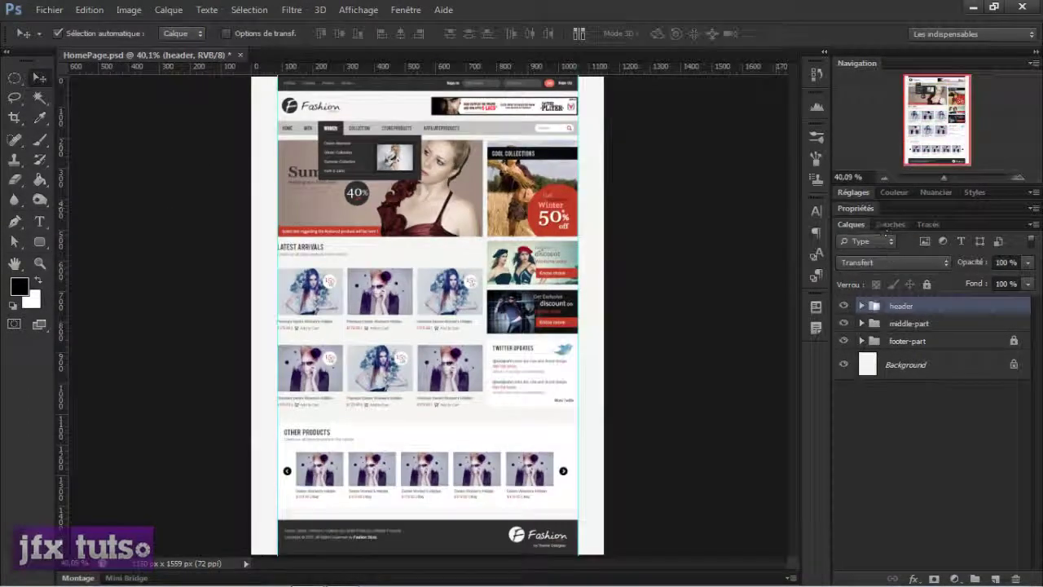
- Examine the layers contained in the header group, leaving the group collapsed
click(861, 306)
scroll(937, 371, down, 3)
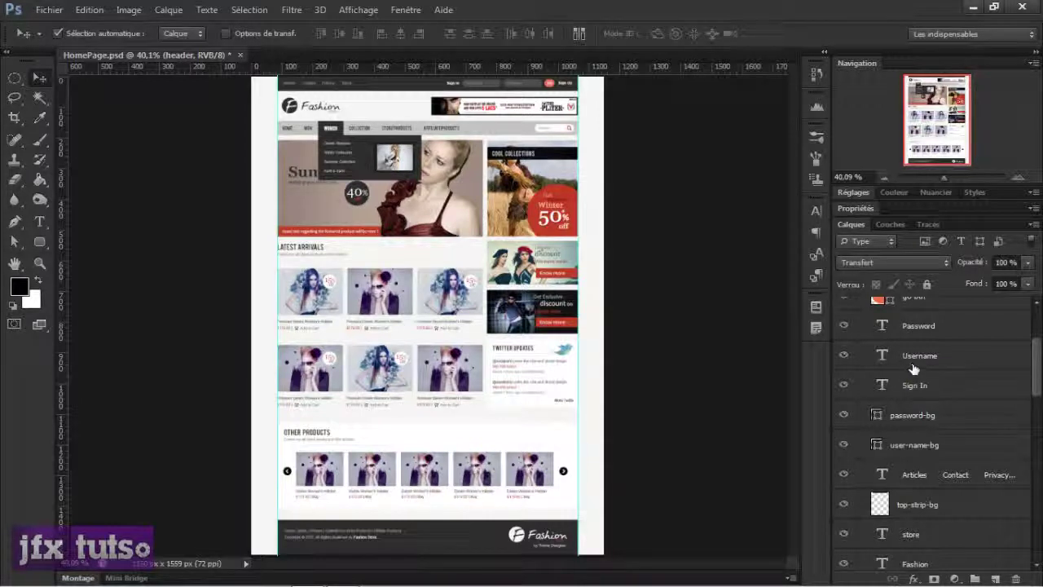
scroll(935, 383, up, 3)
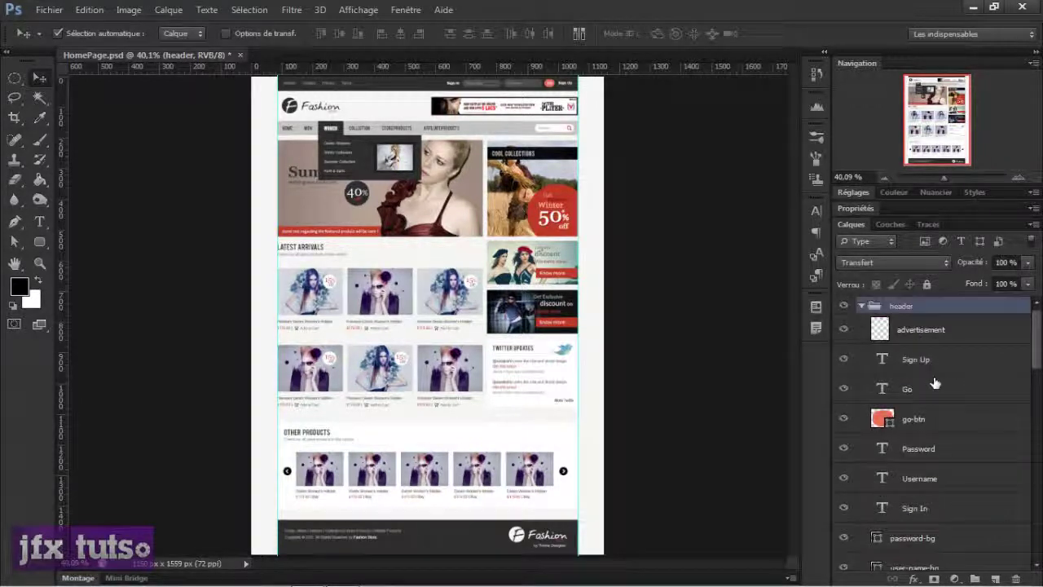
click(861, 305)
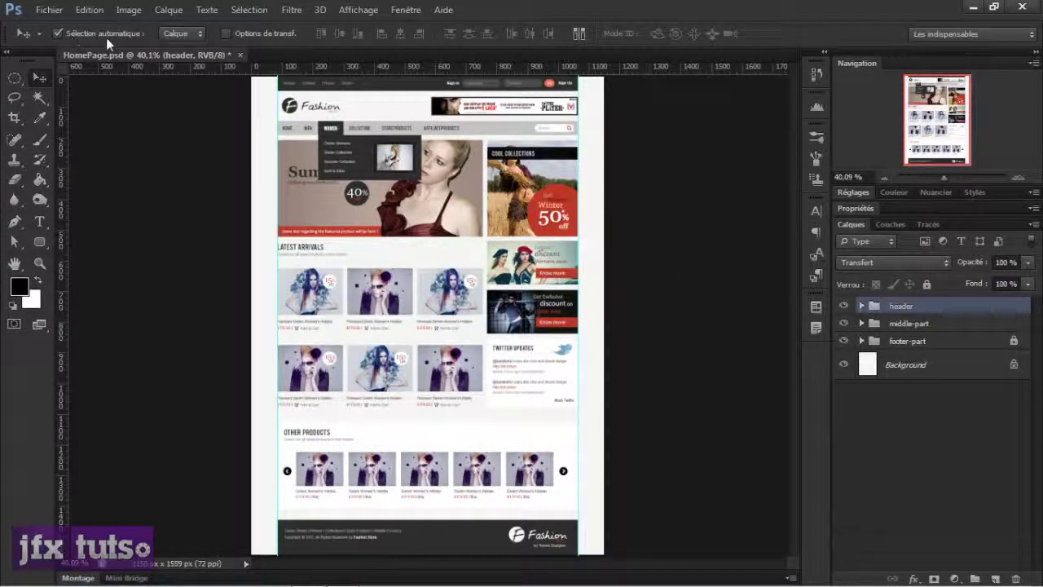
- Try moving the dark circle behind the 40% sale tag slightly away from its text
scroll(402, 228, up, 5)
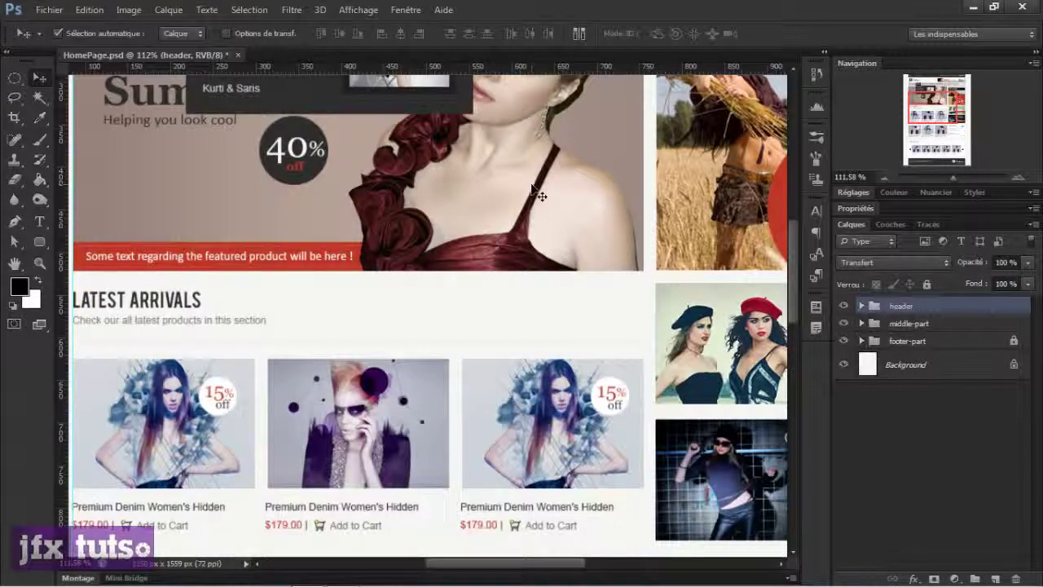
scroll(572, 187, down, 3)
scroll(572, 188, up, 1)
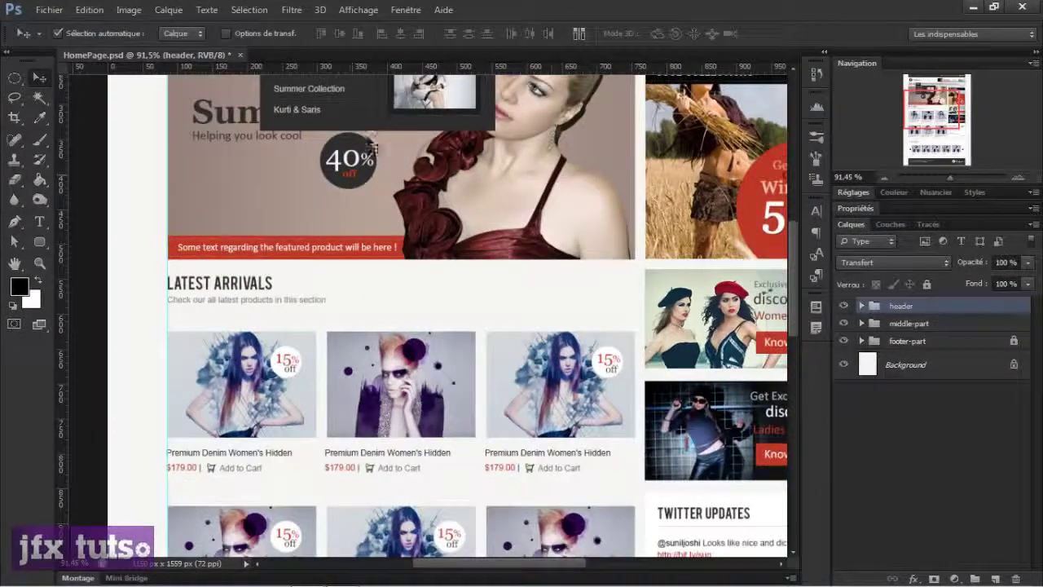
click(350, 138)
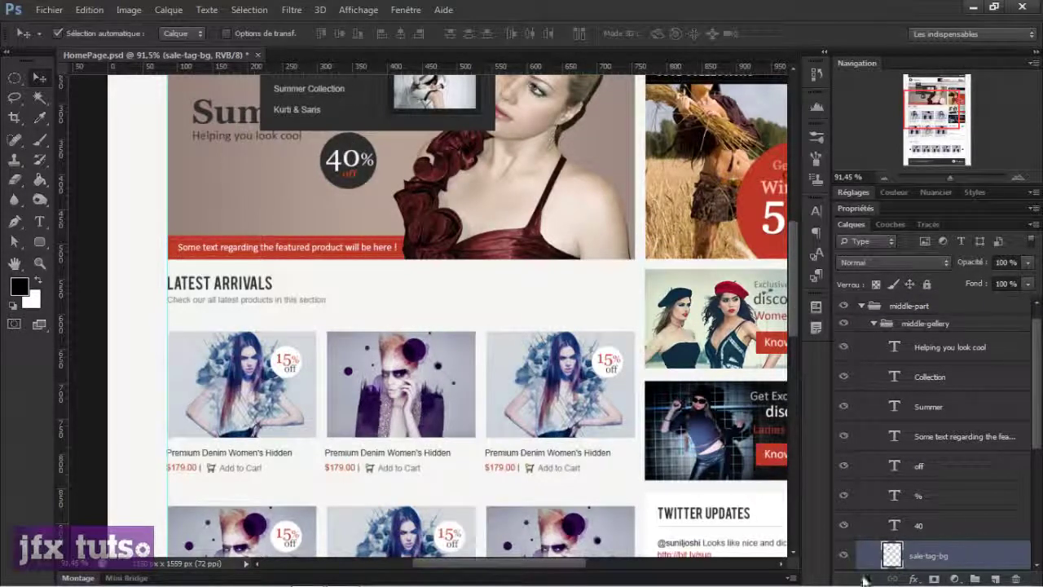
mouse_move(350, 156)
mouse_down()
mouse_move(403, 194)
mouse_move(378, 192)
mouse_move(362, 168)
mouse_up()
key(ctrl+q)
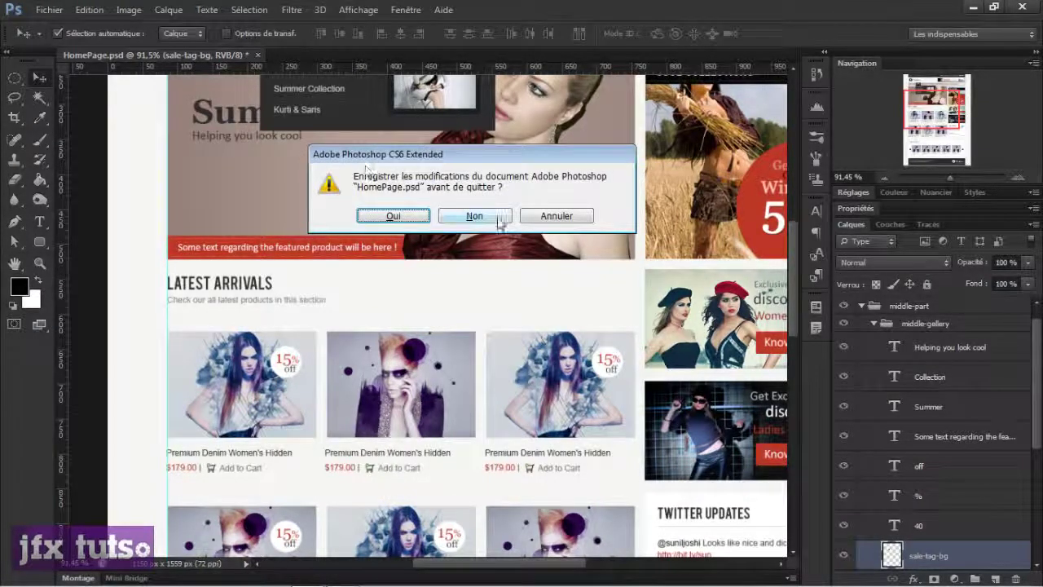
click(537, 216)
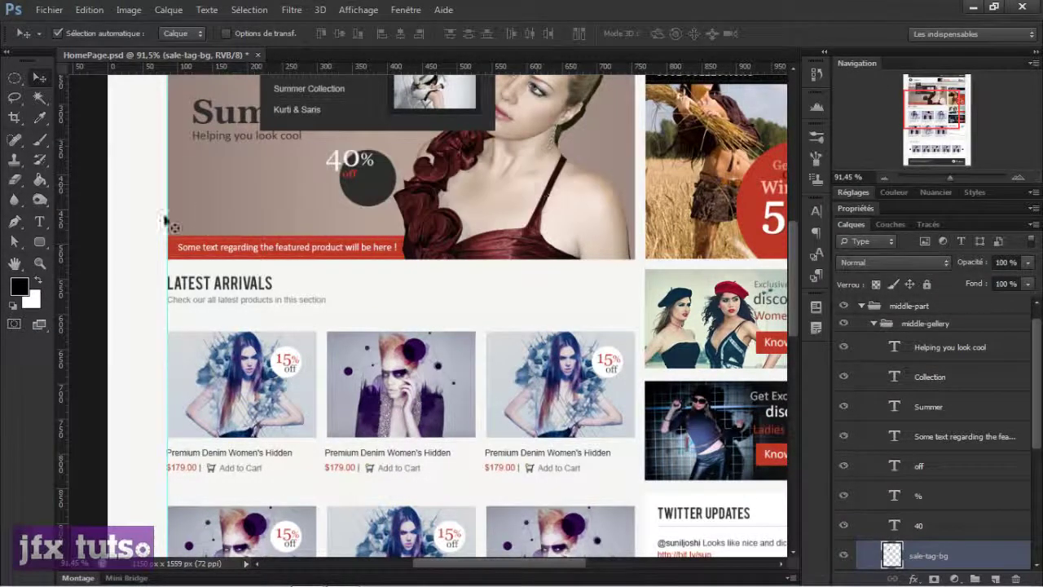
- Turn the transform controls back on and undo the last move of the dark sale tag circle
scroll(168, 330, down, 2)
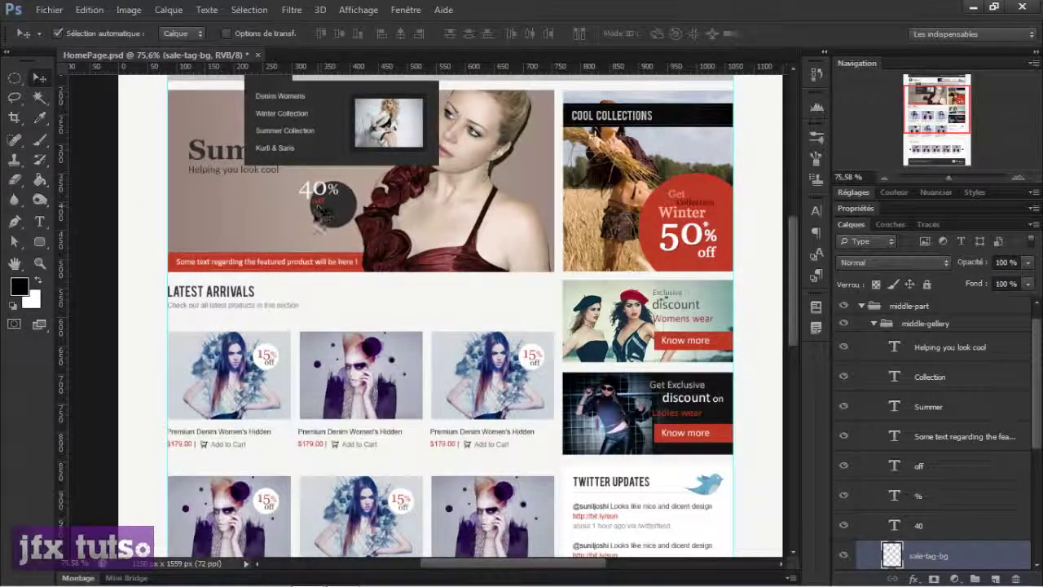
click(227, 34)
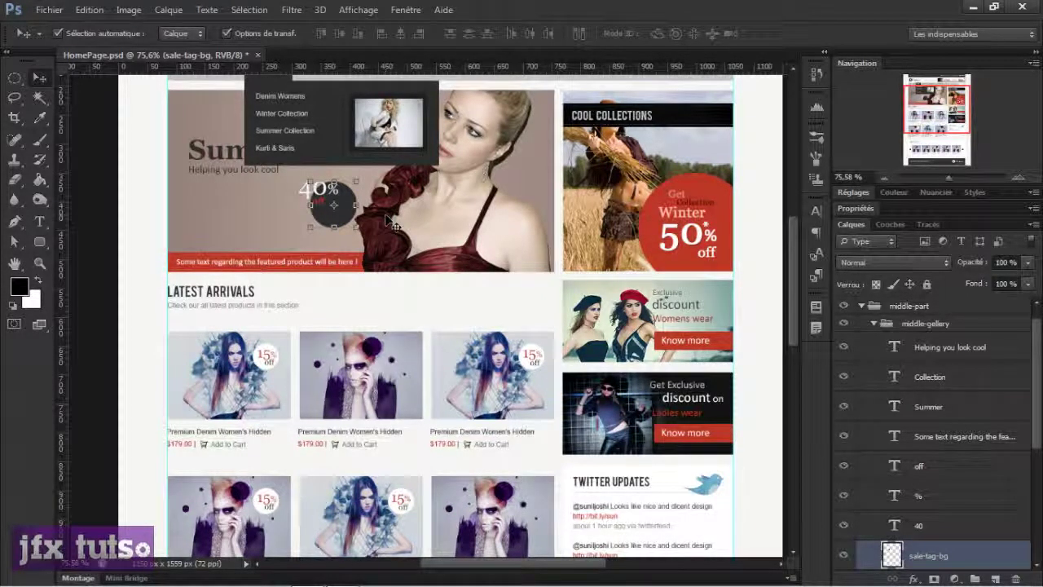
key(ctrl+q)
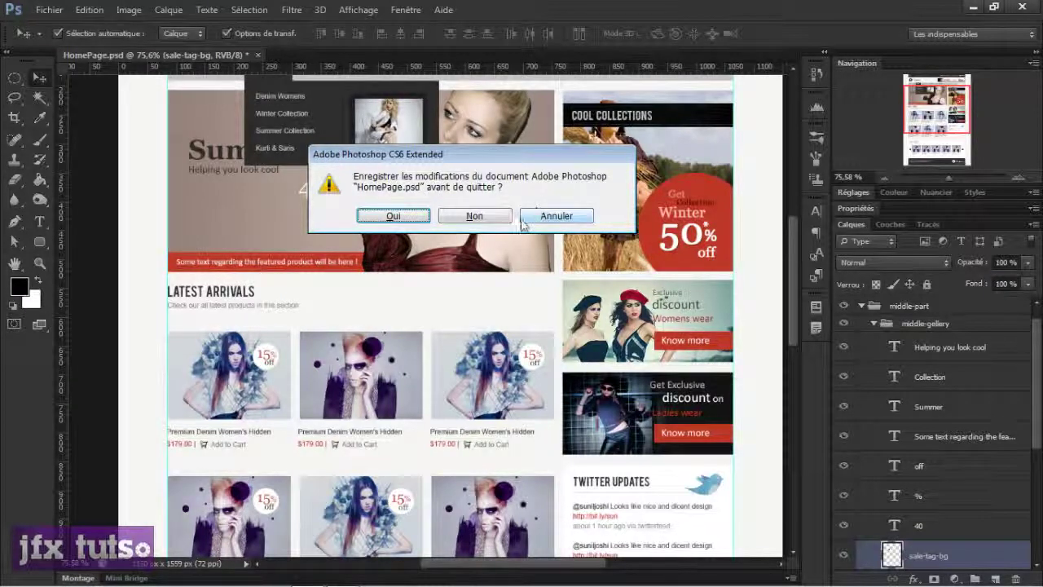
click(574, 219)
key(ctrl+z)
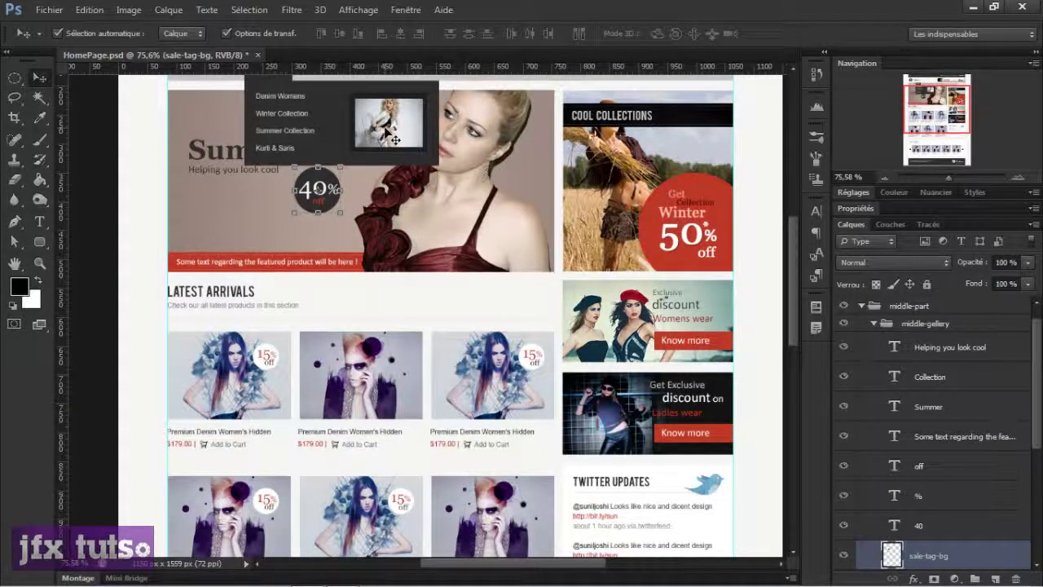
- Collapse the middle-gellery layer group inside middle-part
scroll(414, 234, down, 5)
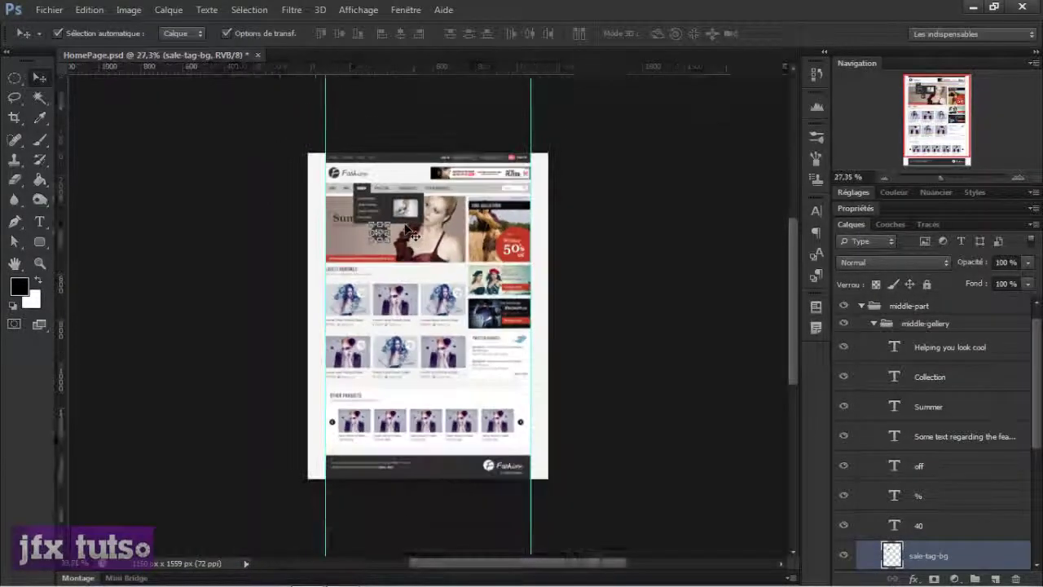
scroll(414, 235, up, 4)
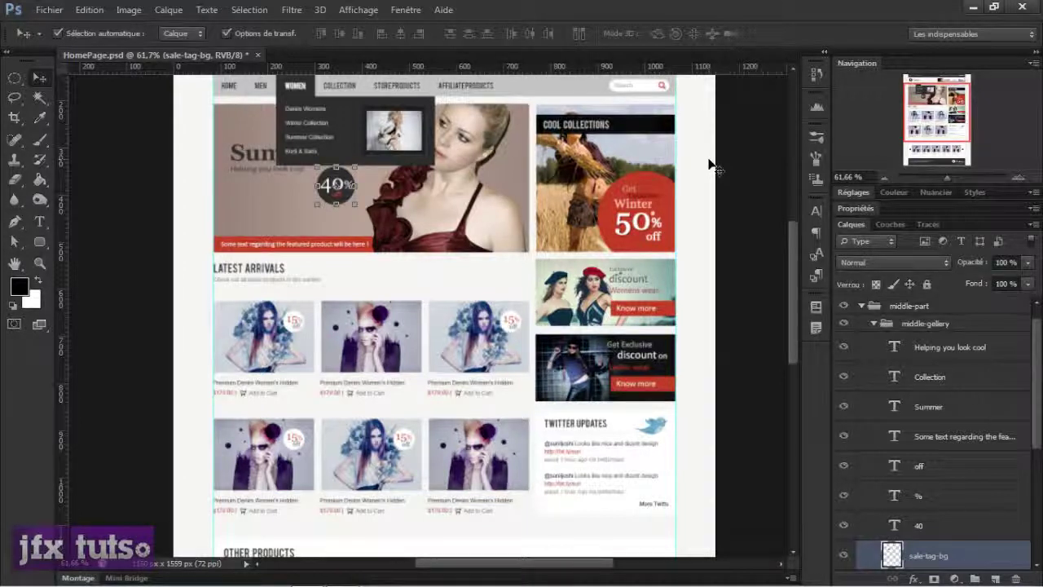
click(872, 326)
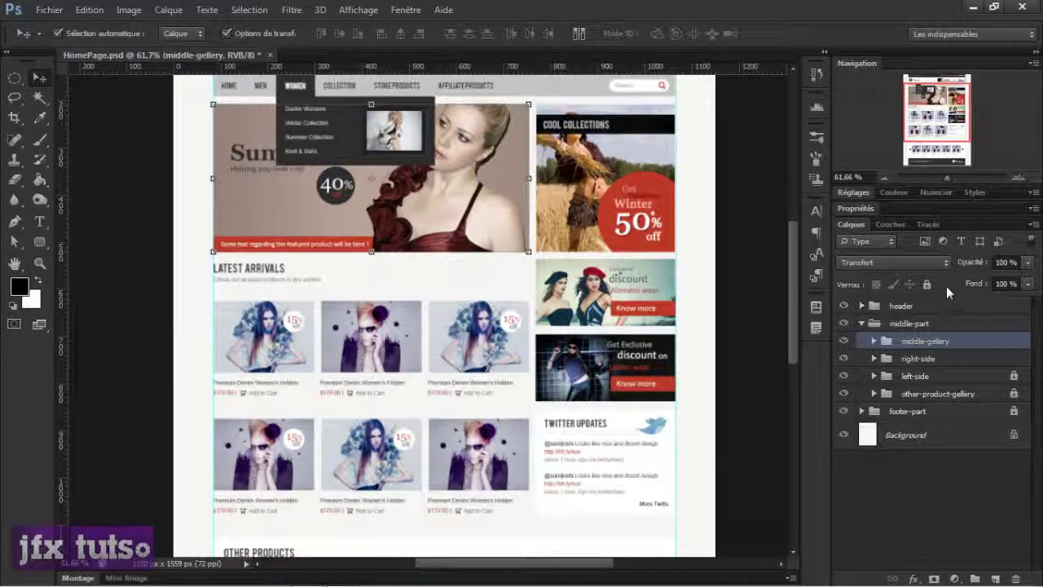
- Select the red circle behind the Winter 50% offer directly on the page, and clear the selection
click(626, 174)
scroll(604, 228, up, 3)
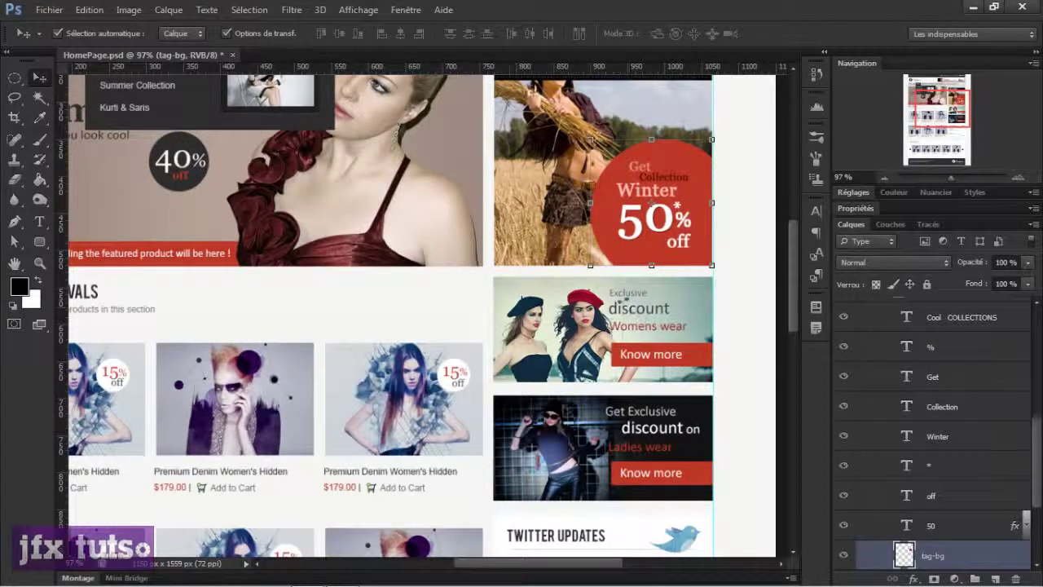
click(487, 347)
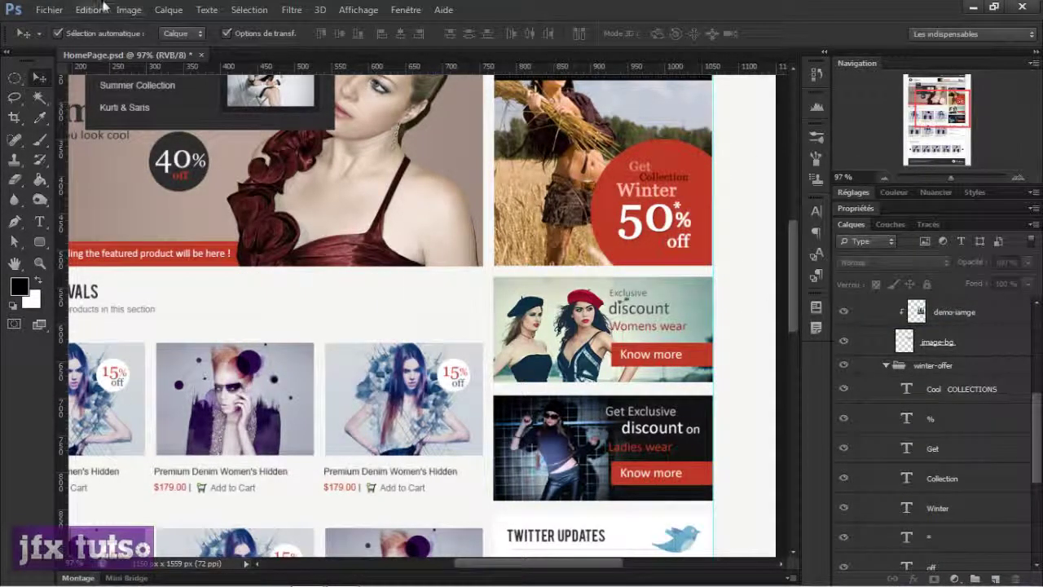
scroll(228, 147, down, 2)
scroll(222, 139, down, 1)
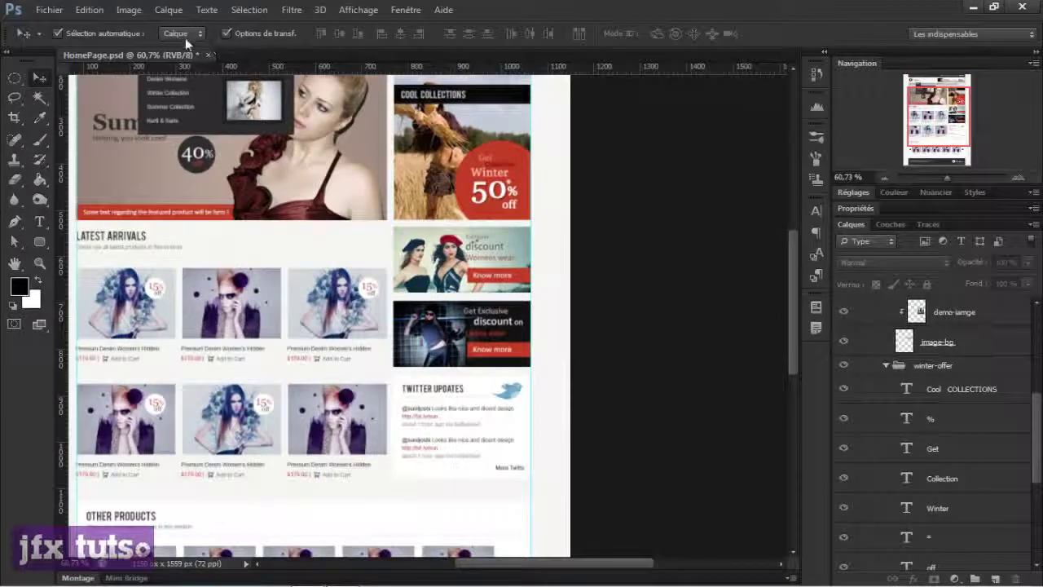
- Set the automatic selection target to Calque and collapse the middle-part group
click(172, 49)
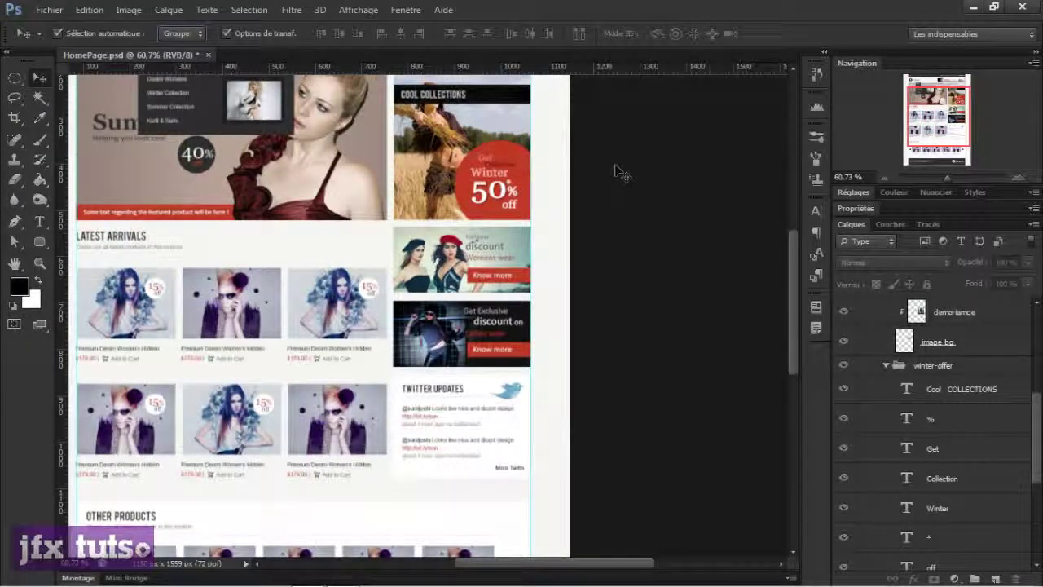
drag(1036, 399, 1037, 306)
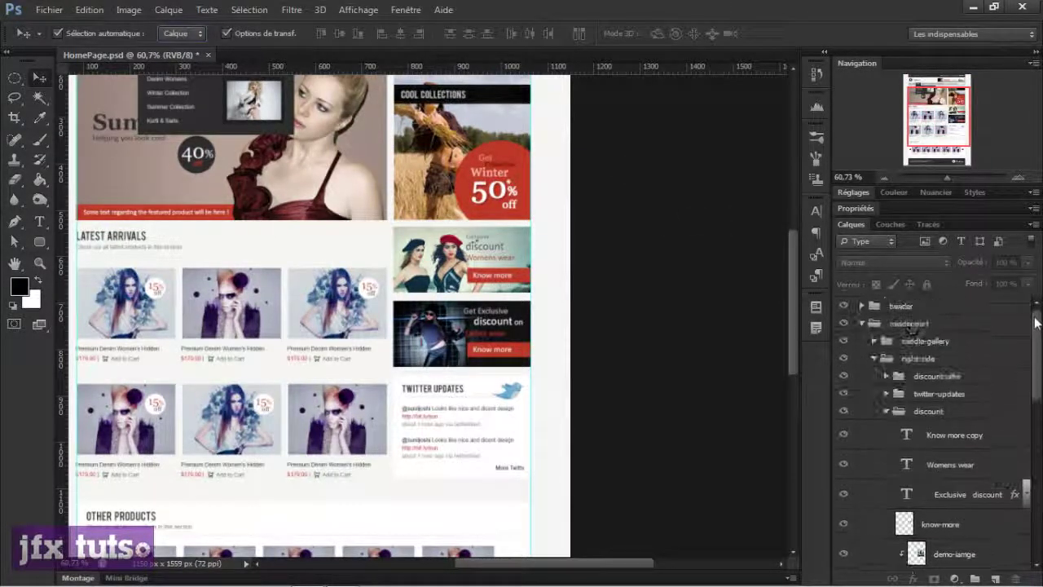
click(862, 324)
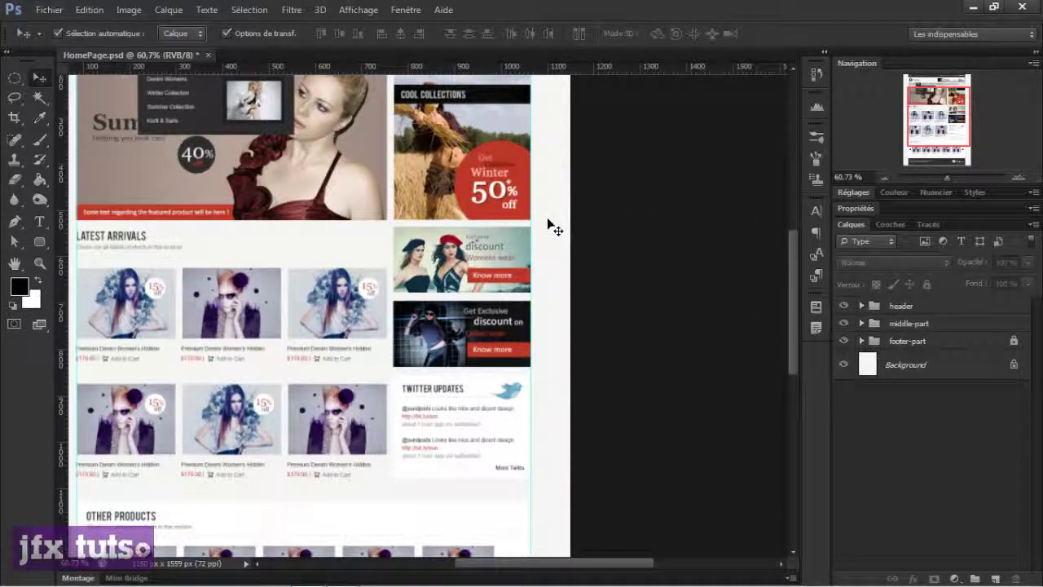
- Select the picture in the WOMEN dropdown and then its list of collection links directly on the page
scroll(658, 277, down, 2)
scroll(644, 275, down, 1)
scroll(633, 275, up, 1)
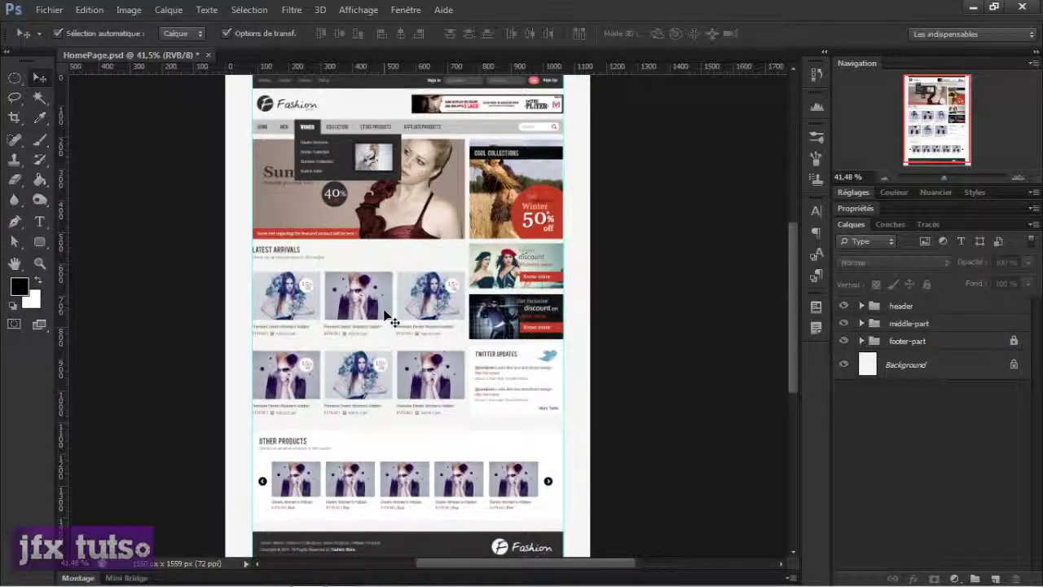
click(382, 163)
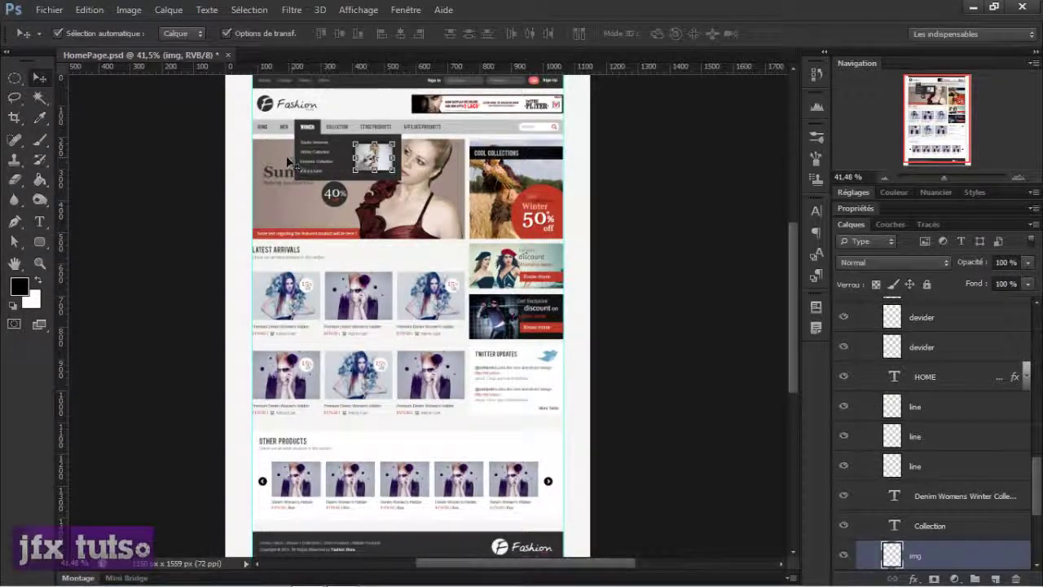
click(312, 140)
- Set the automatic selection target to Groupe and clear the current layer selection
click(163, 35)
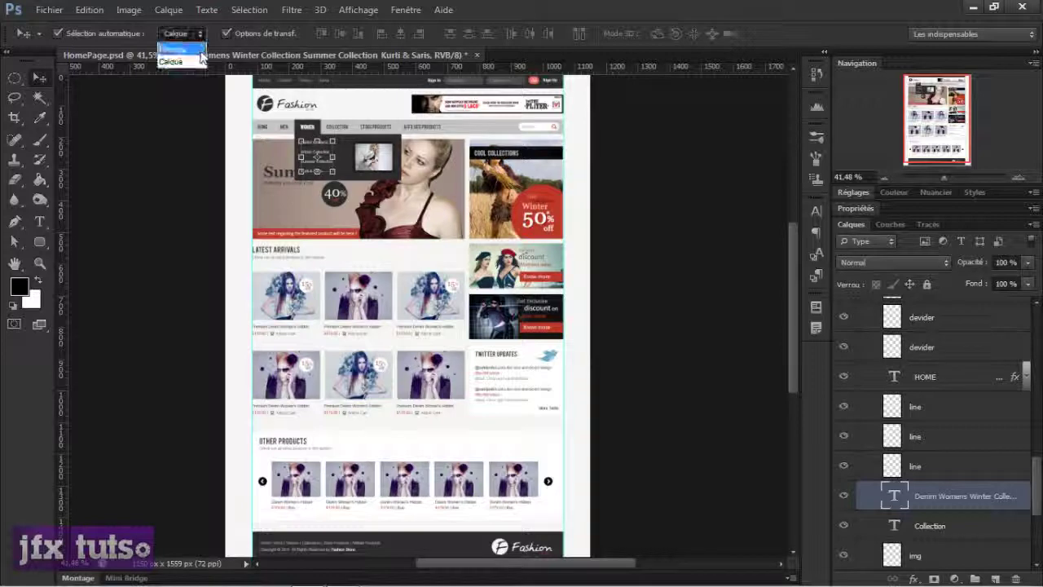
click(174, 62)
click(617, 157)
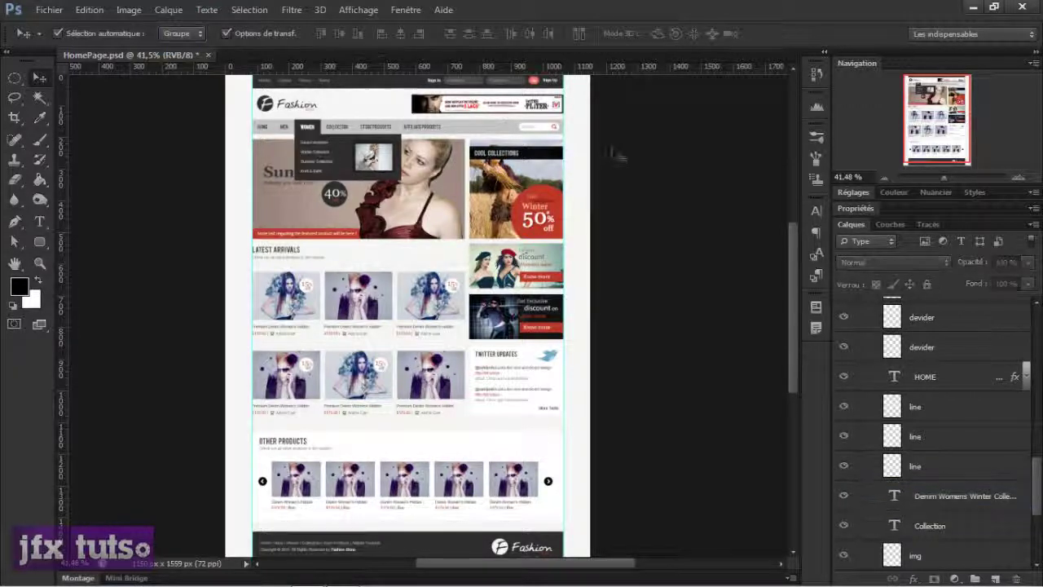
- Select the whole header group through the navigation bar on the page
click(359, 122)
scroll(676, 249, up, 2)
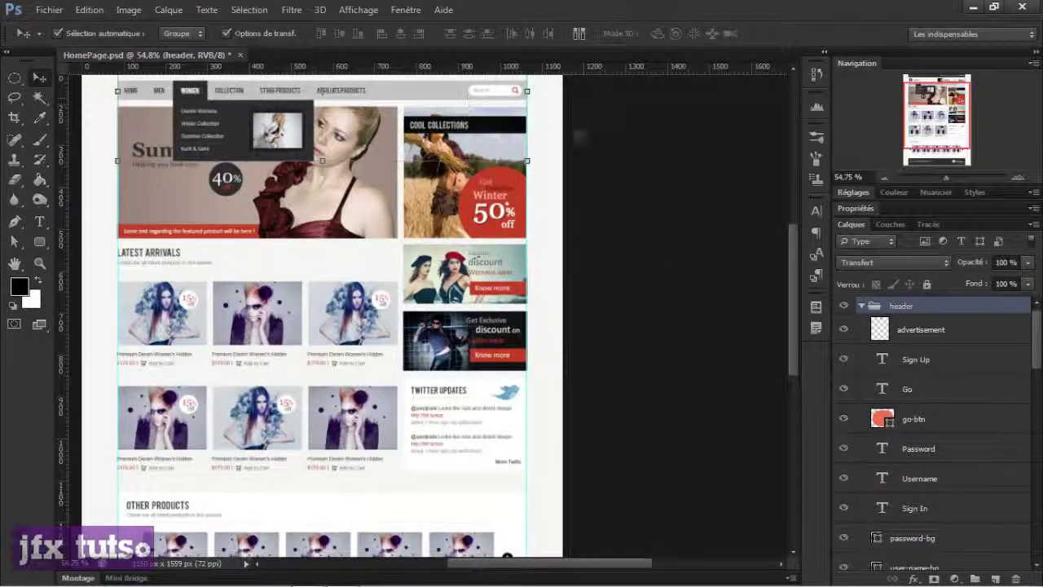
drag(591, 127, 635, 230)
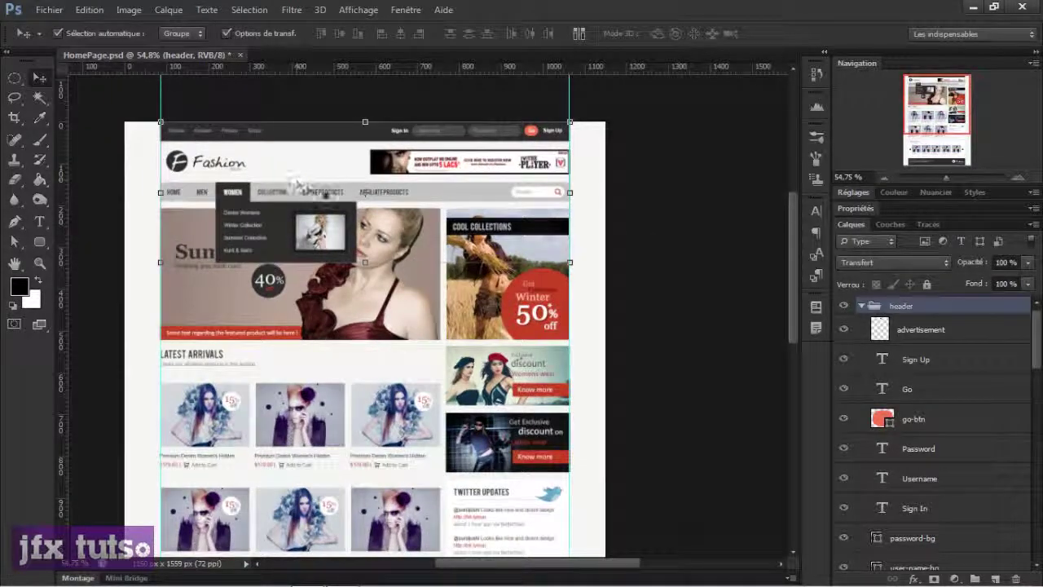
- Try to move several selected layer groups of the page together, and clear the selection
drag(327, 169, 334, 220)
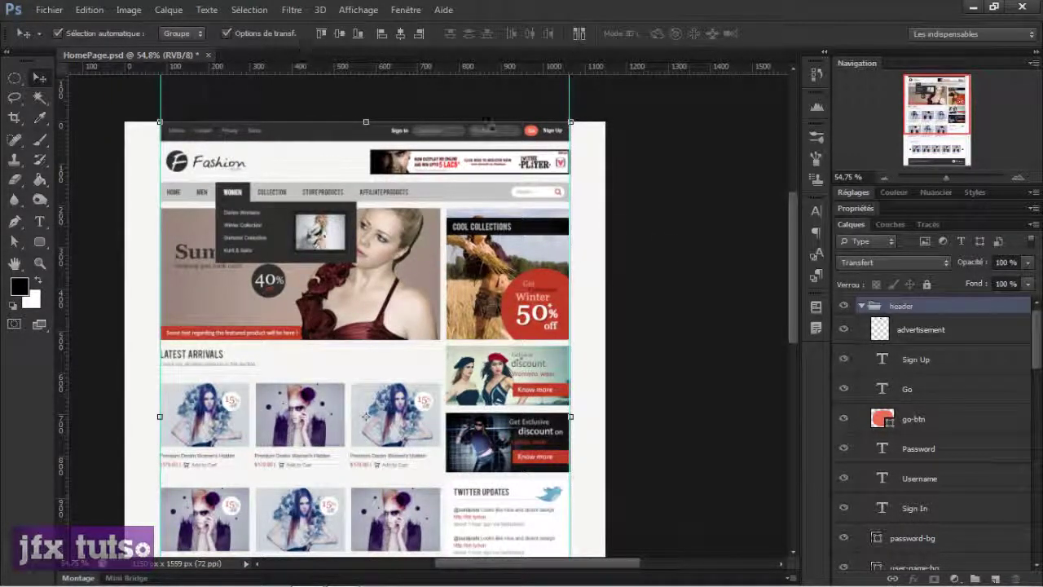
scroll(681, 256, down, 2)
scroll(676, 253, up, 1)
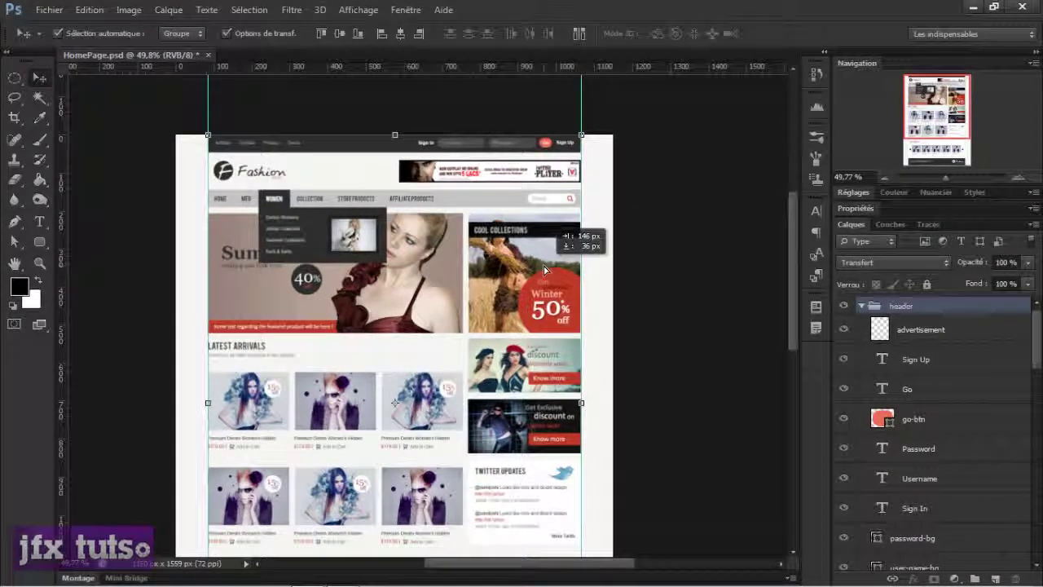
click(440, 271)
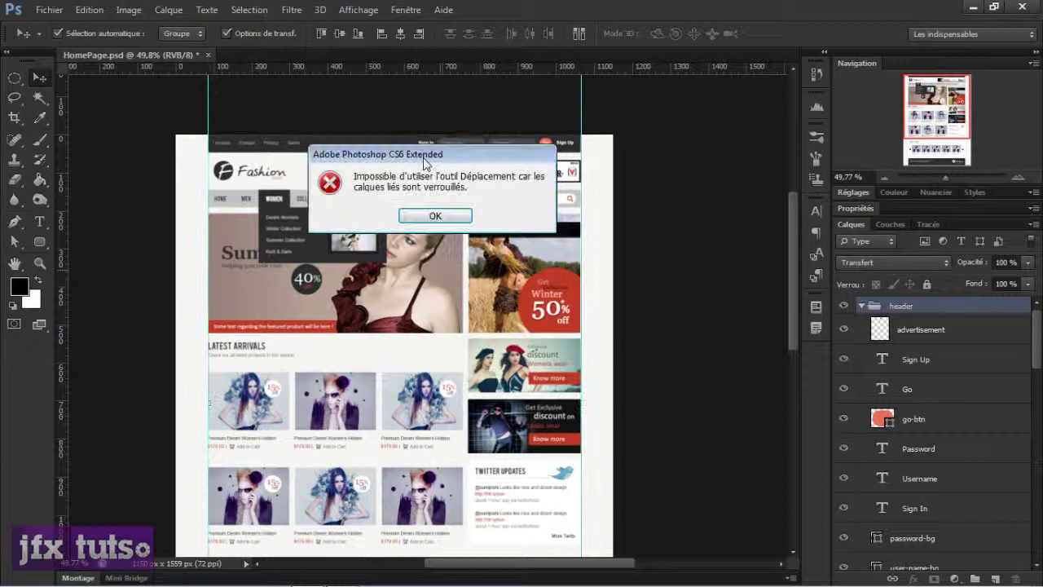
click(433, 214)
click(632, 175)
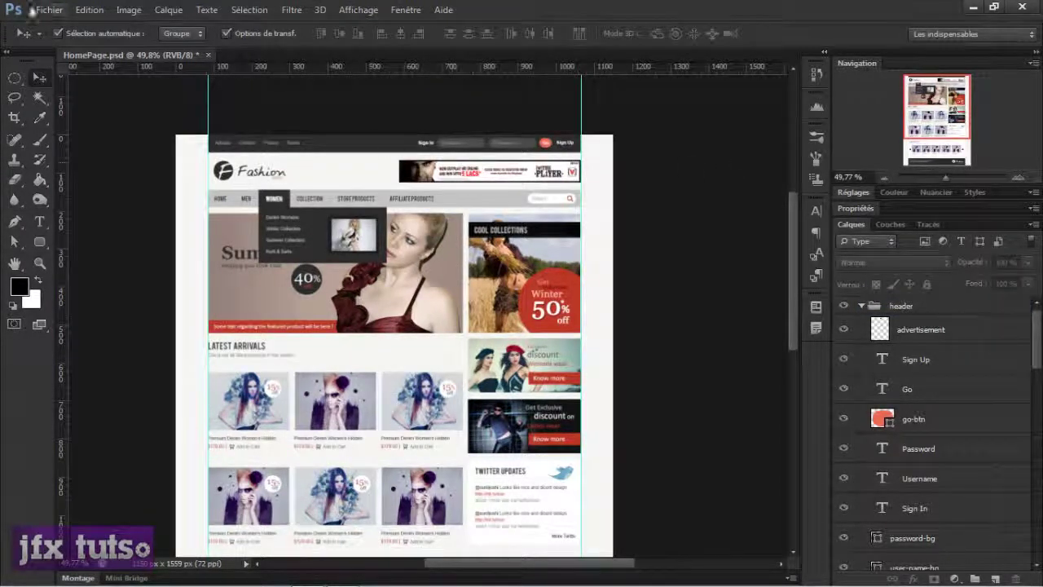
- Try moving the header group slightly down the page, undo the move, and clear the selection
click(383, 159)
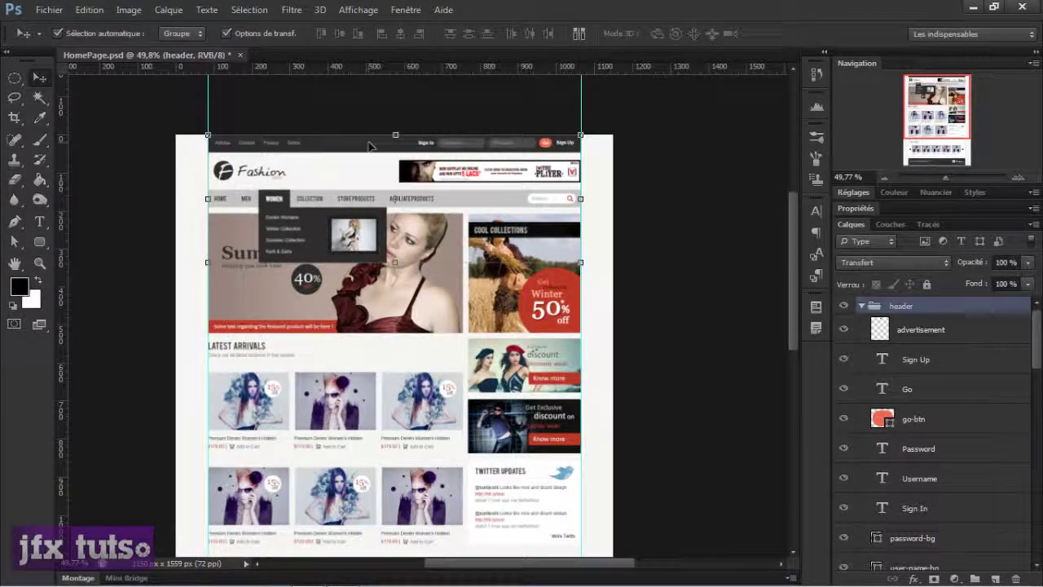
drag(366, 147, 387, 165)
key(ctrl+z)
scroll(376, 174, up, 1)
scroll(376, 170, up, 1)
click(763, 190)
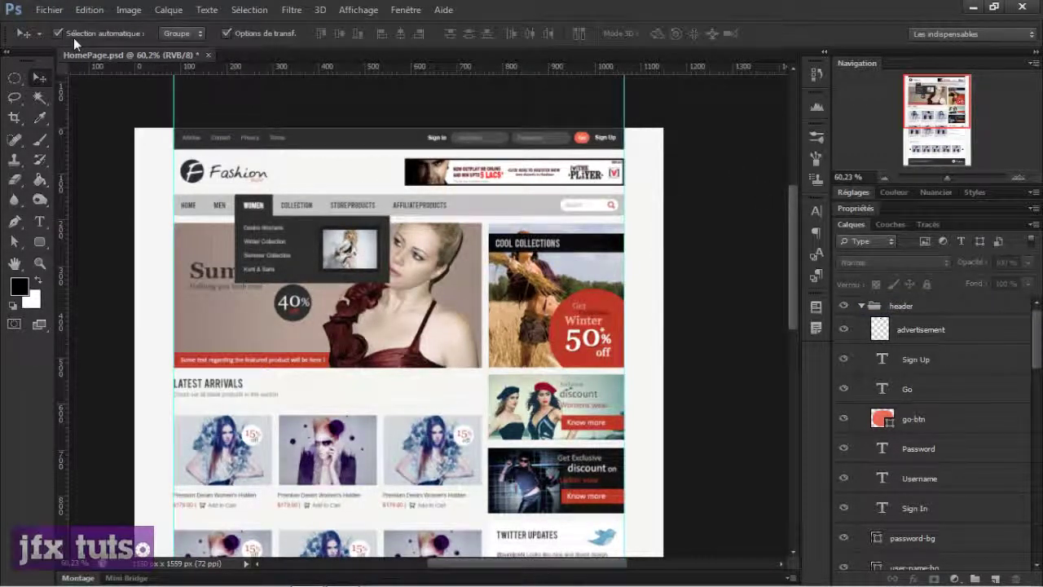
- Set the automatic selection target to Calque, marquee-select the page's layers from the upper right corner, and clear the selection
click(175, 61)
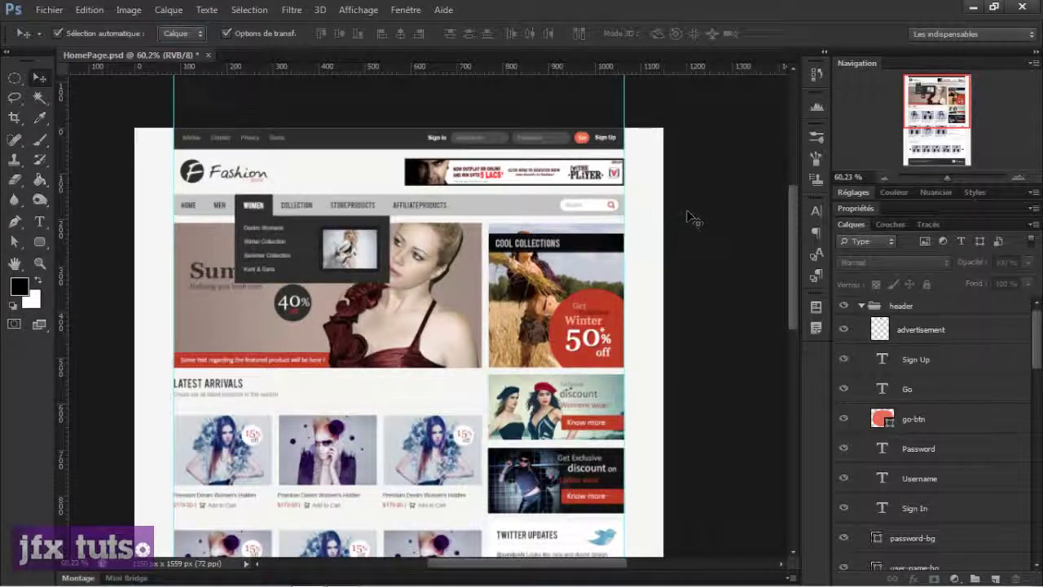
scroll(690, 217, down, 3)
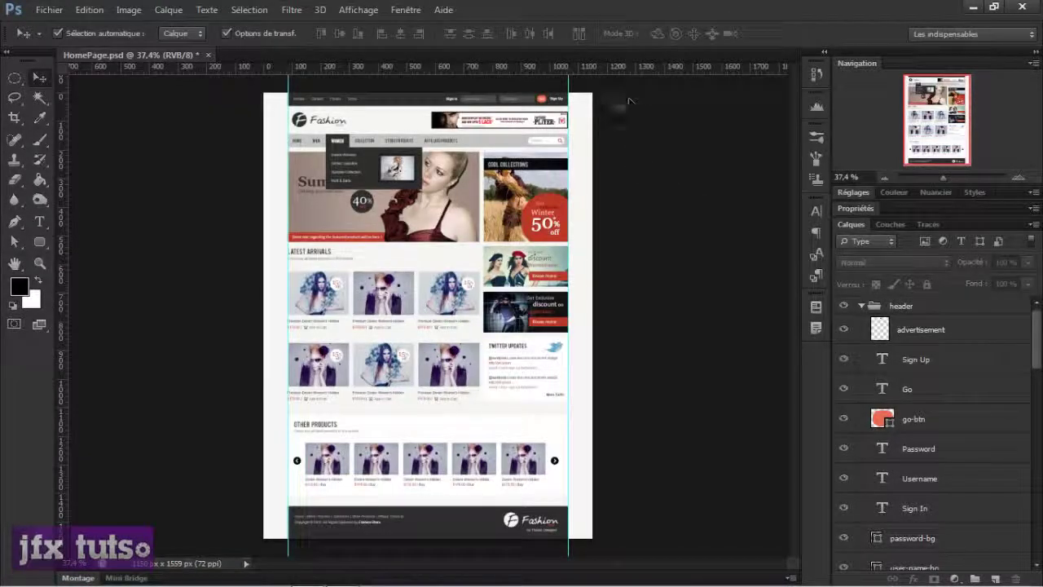
drag(626, 99, 262, 558)
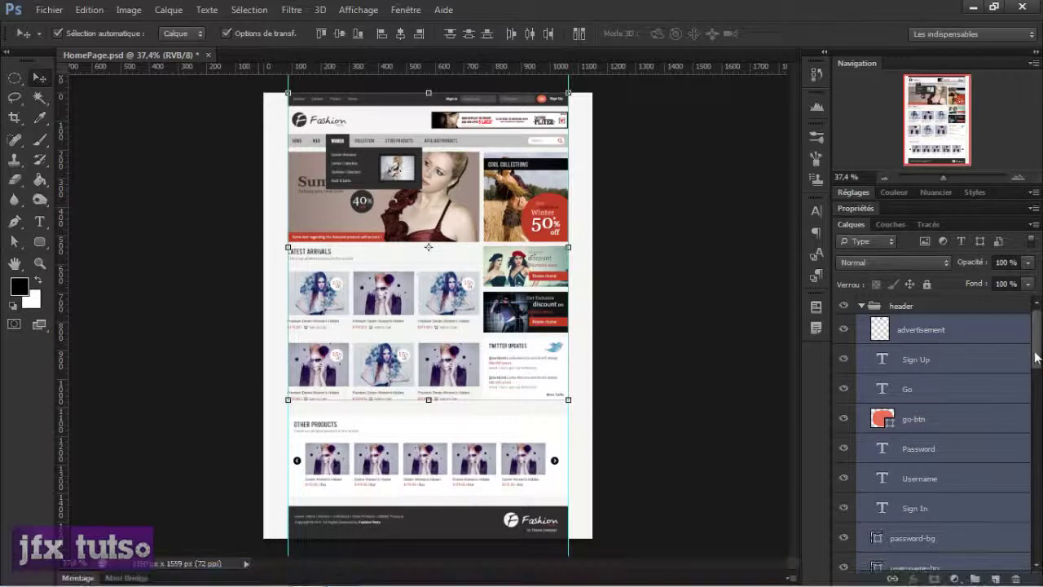
scroll(1038, 348, down, 2)
scroll(1039, 348, down, 10)
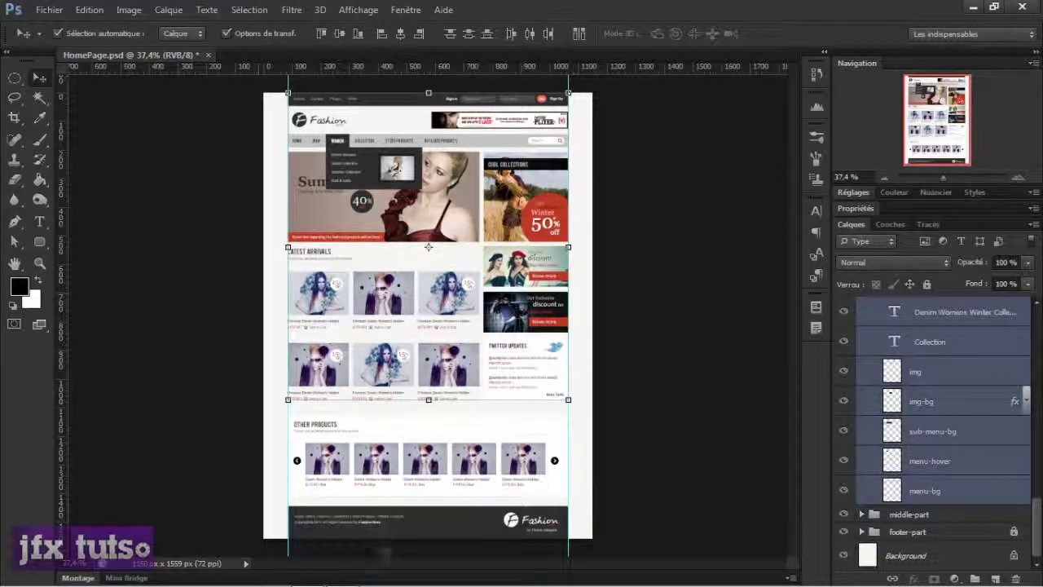
click(638, 486)
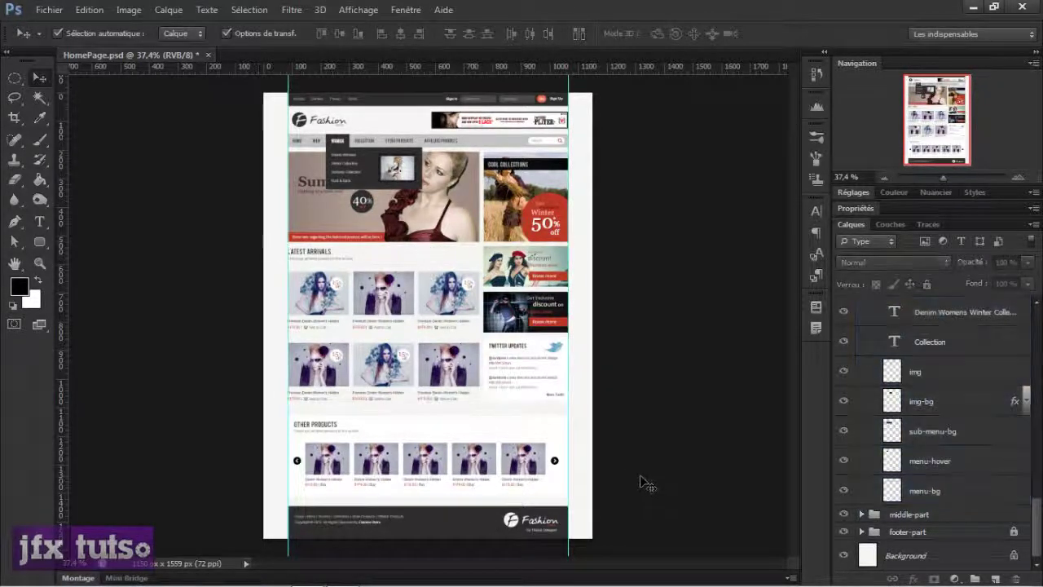
- Marquee-select the whole page from its lower right corner, review the selected layers in the layer list, and clear the selection
drag(617, 551, 269, 94)
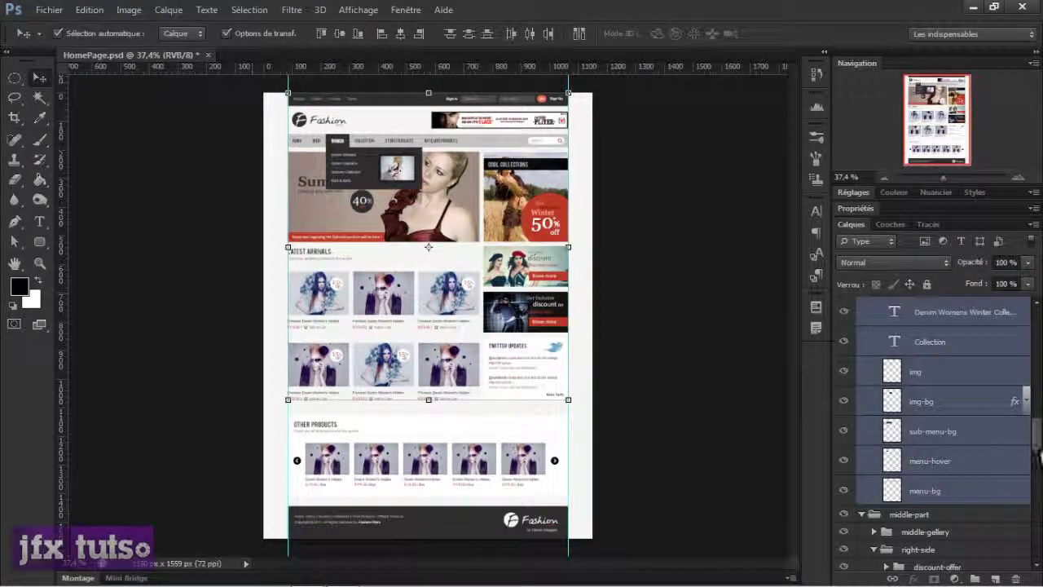
drag(1036, 437, 1039, 496)
drag(1038, 531, 1038, 559)
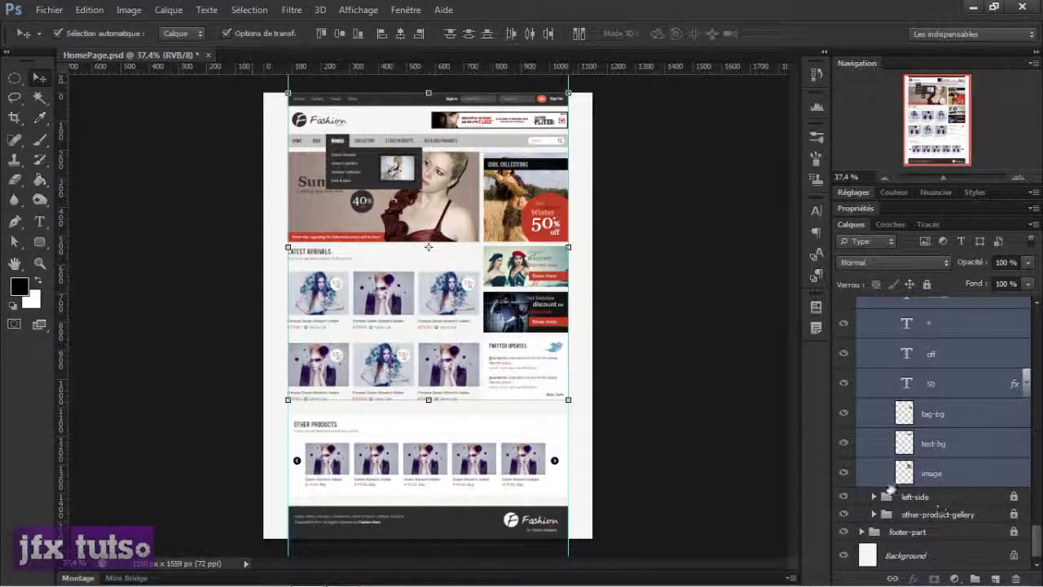
click(668, 226)
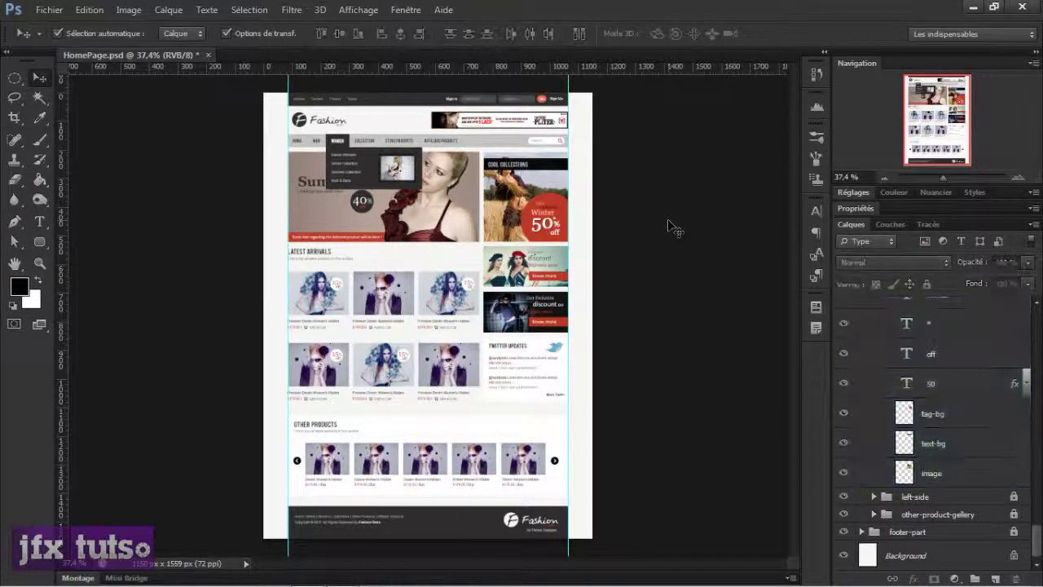
- Marquee-select the layers of the page from the navigation bar down to the Latest Arrivals section
scroll(591, 210, up, 3)
scroll(585, 202, down, 2)
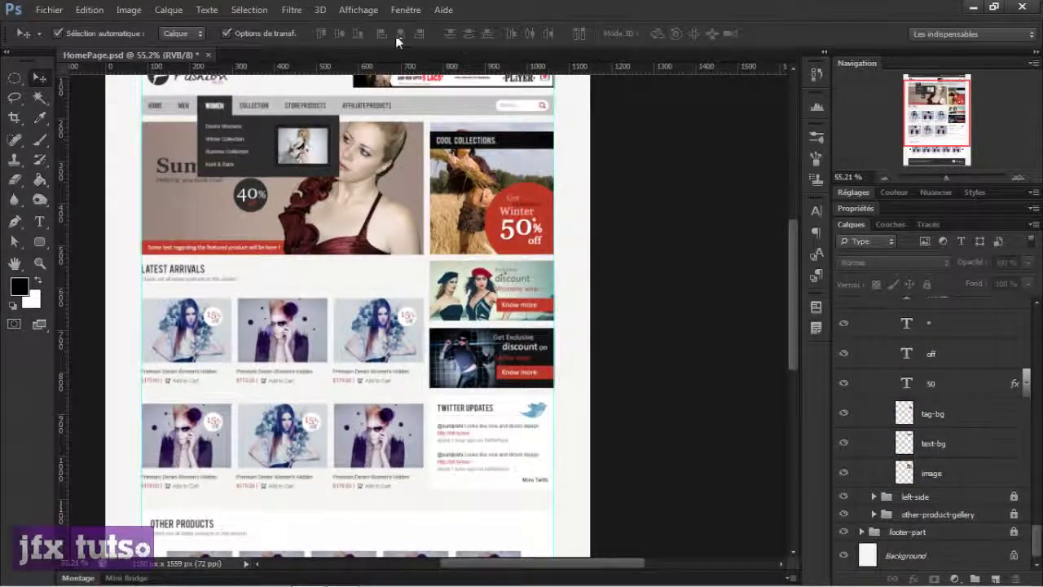
drag(312, 127, 379, 272)
scroll(694, 276, up, 2)
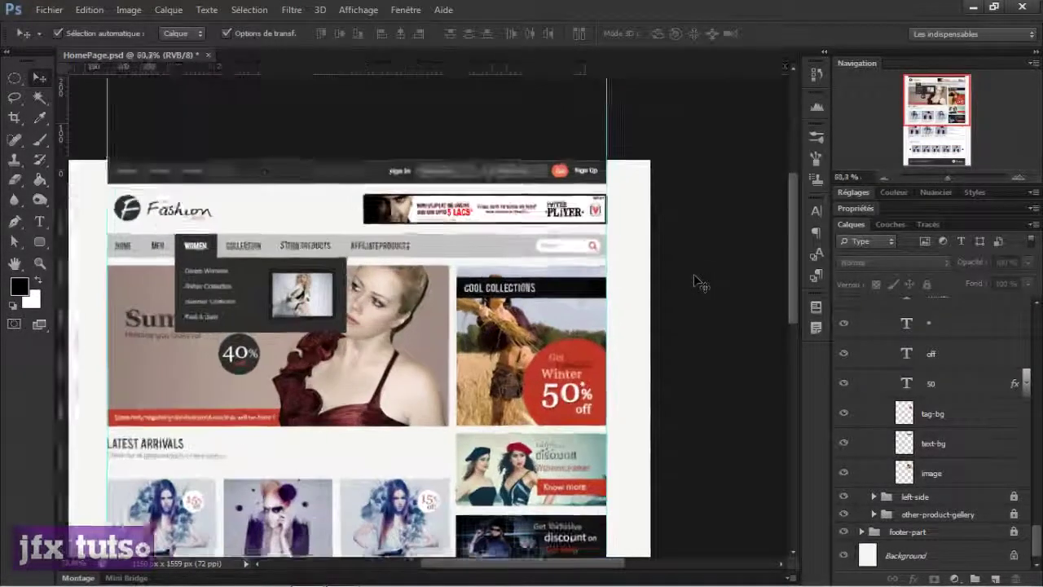
drag(299, 243, 411, 185)
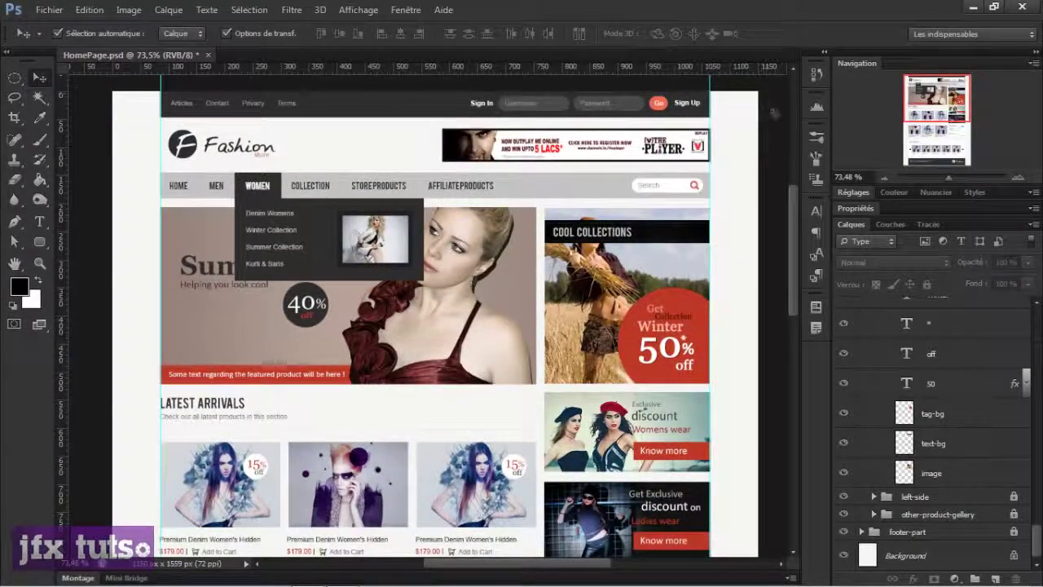
drag(773, 176, 146, 438)
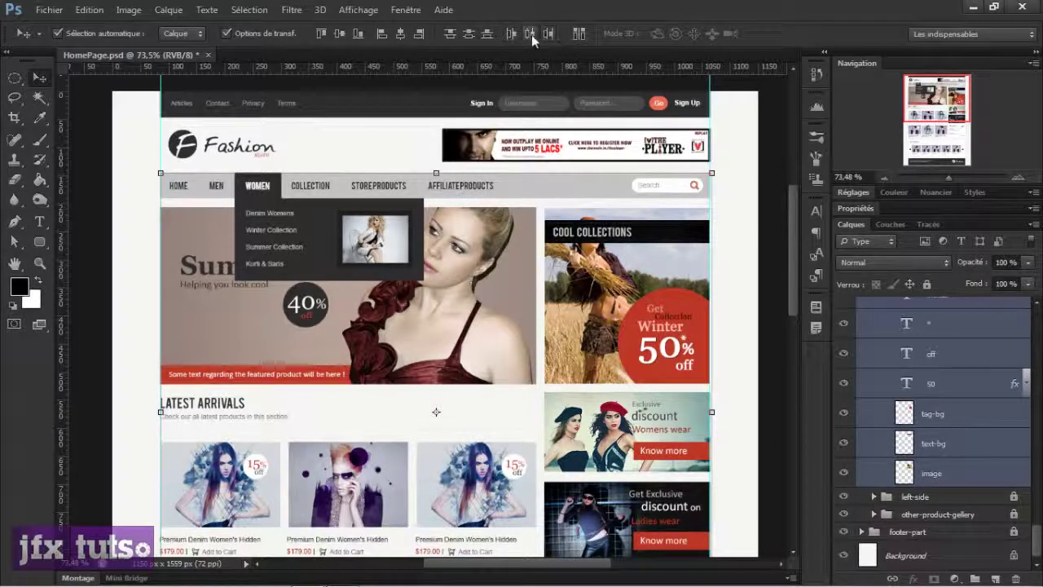
- Try aligning the selected layers on their vertical centers, and undo the alignment
click(342, 38)
scroll(350, 227, down, 1)
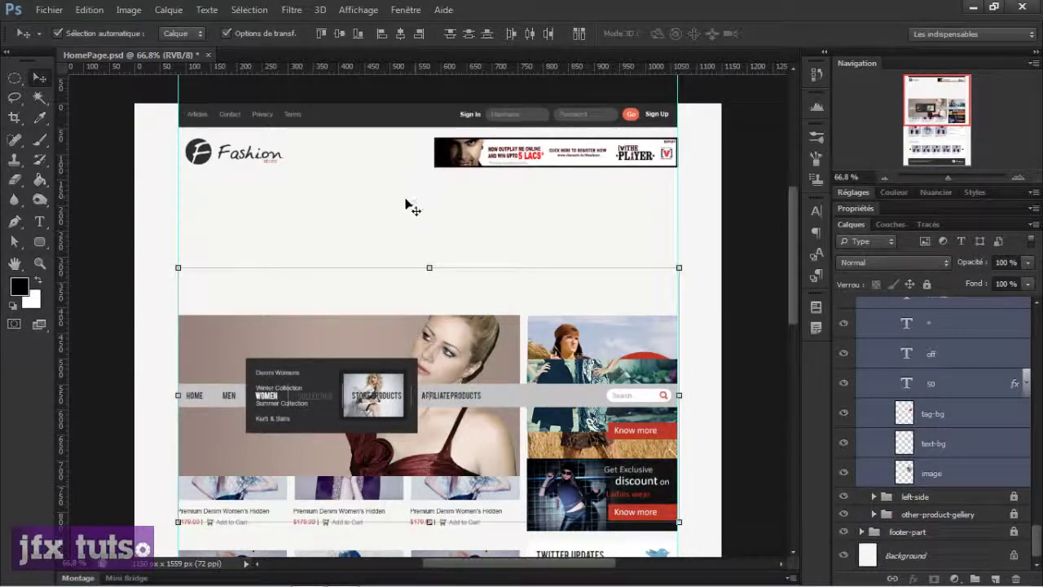
key(ctrl+z)
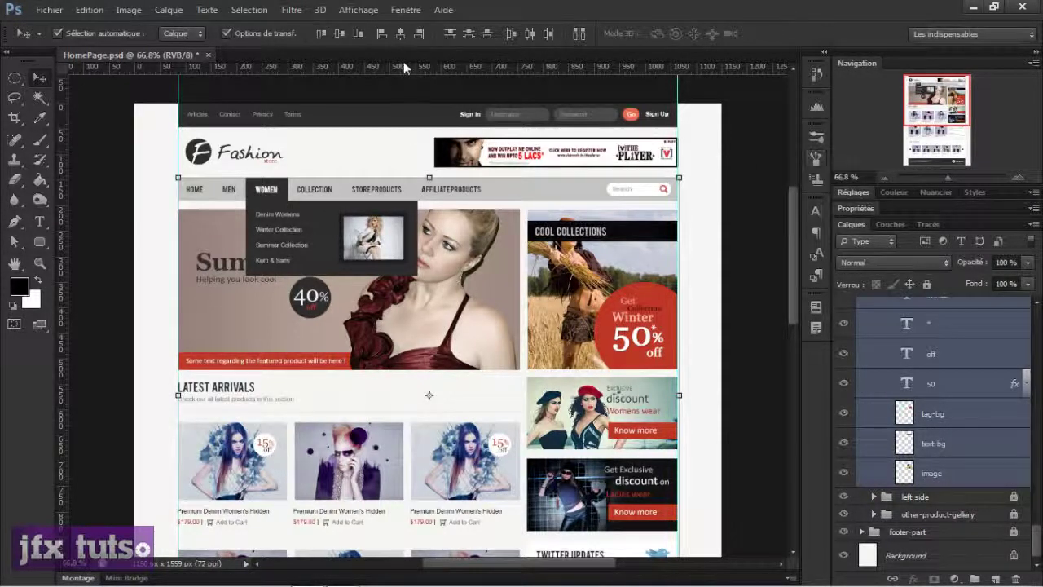
- Try aligning the selected layers on their horizontal centers, and undo the alignment
click(400, 33)
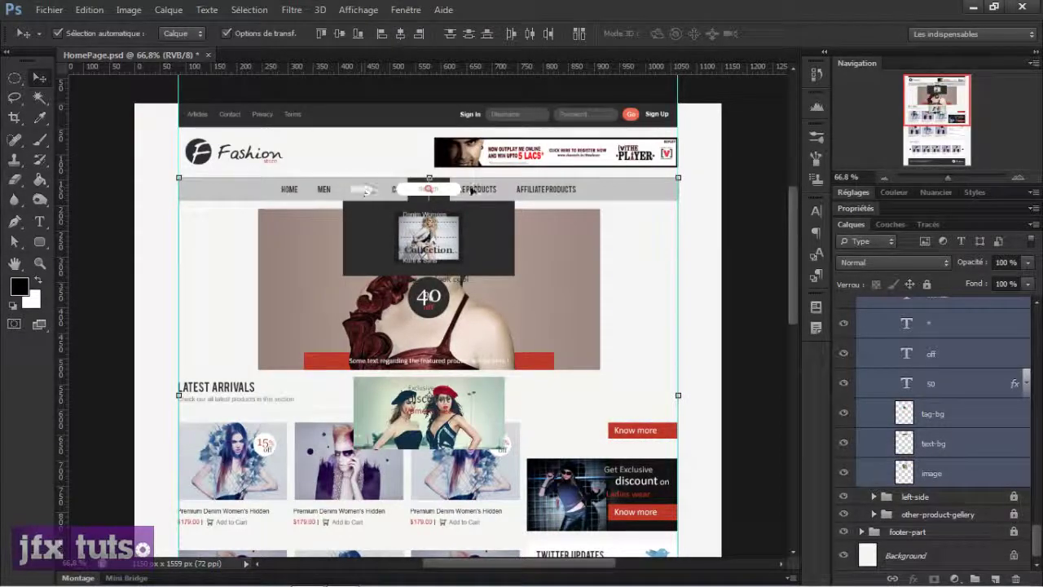
scroll(432, 298, up, 1)
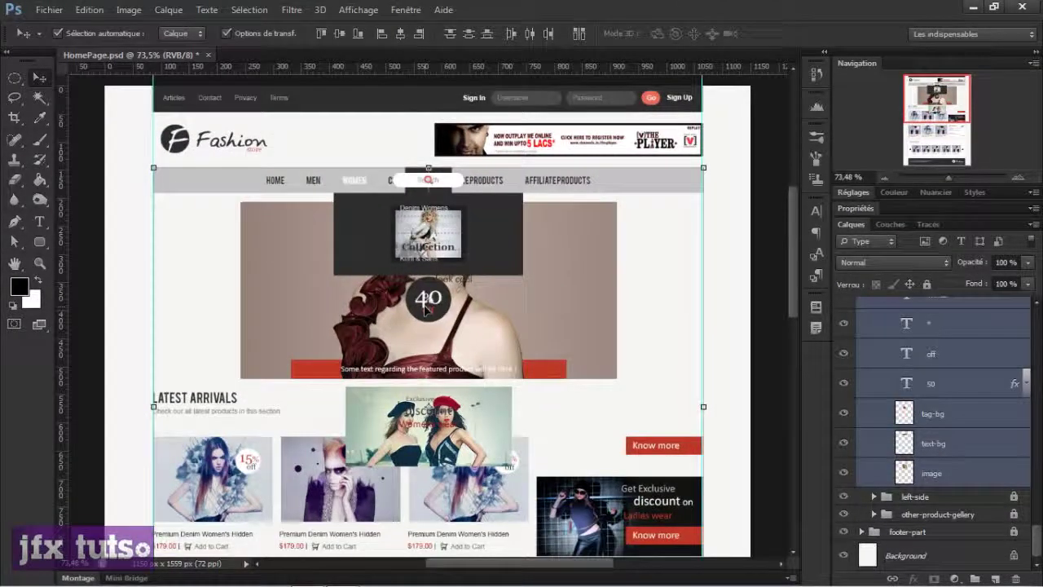
key(ctrl+z)
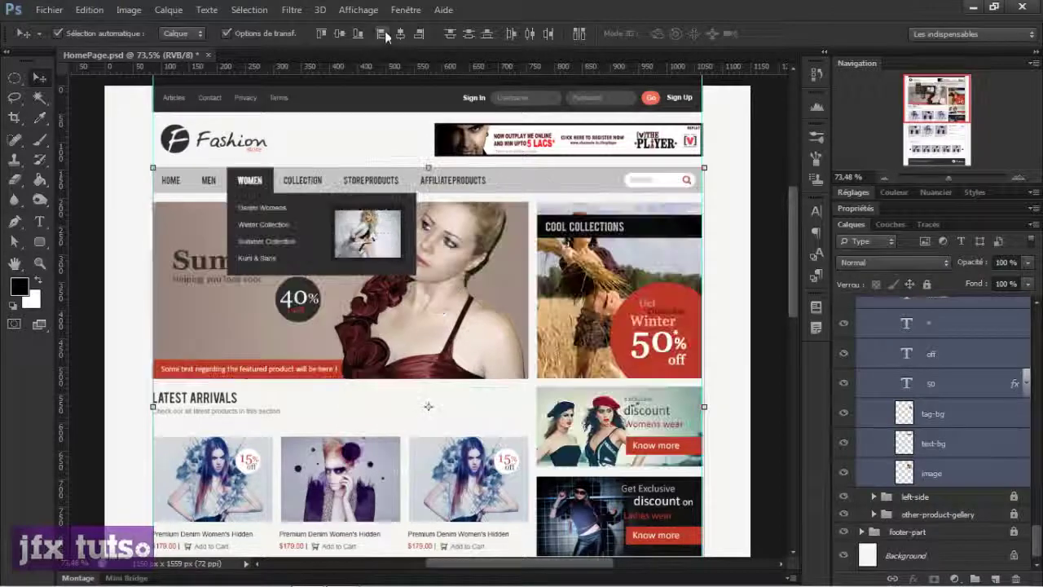
- Try distributing the selected layers by their bottom edges, undo the distribution, and return to the header group in the layer list
click(487, 33)
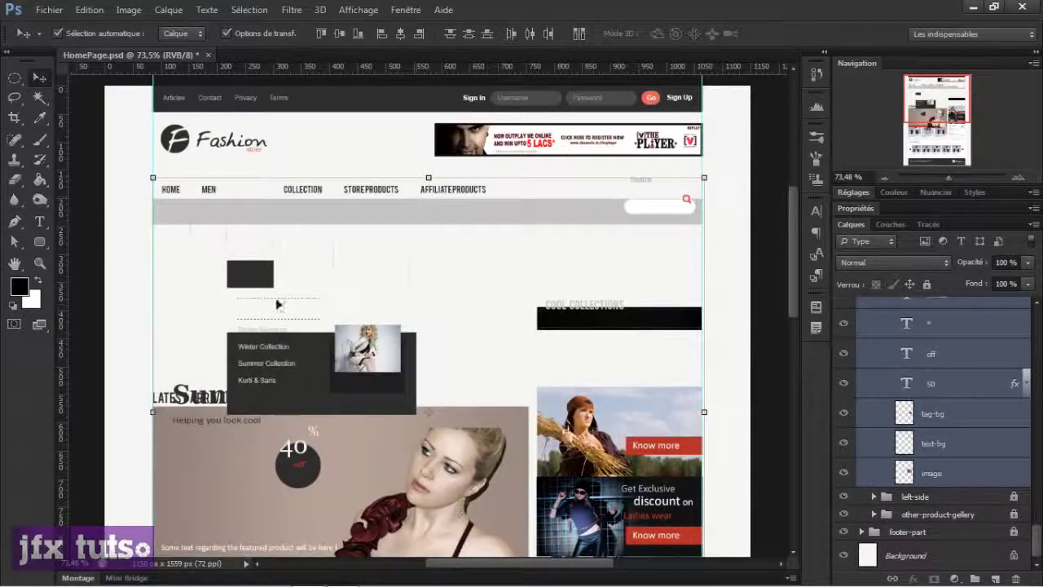
scroll(277, 304, down, 2)
key(ctrl+z)
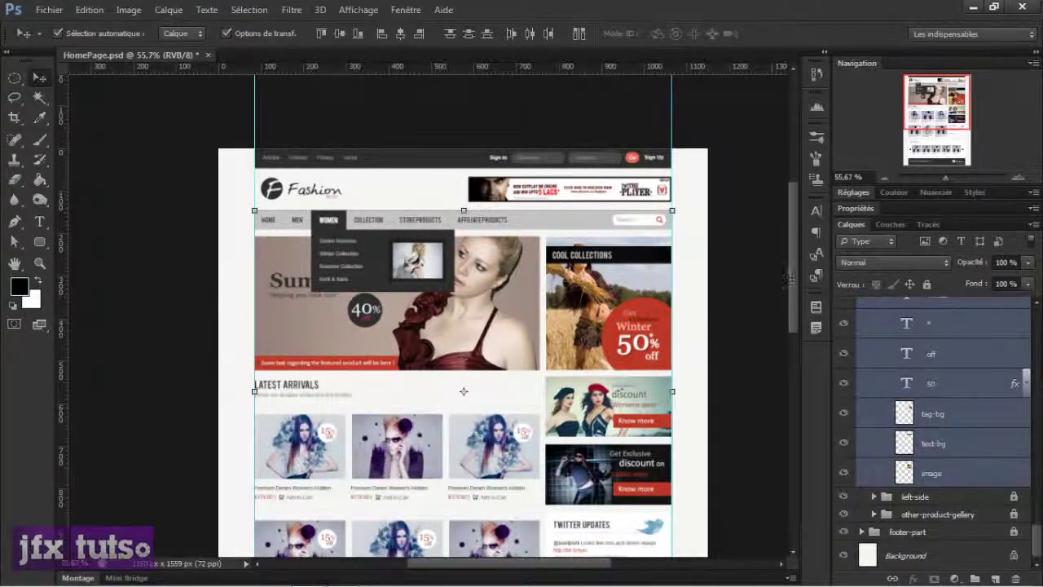
scroll(777, 281, down, 1)
scroll(774, 278, up, 3)
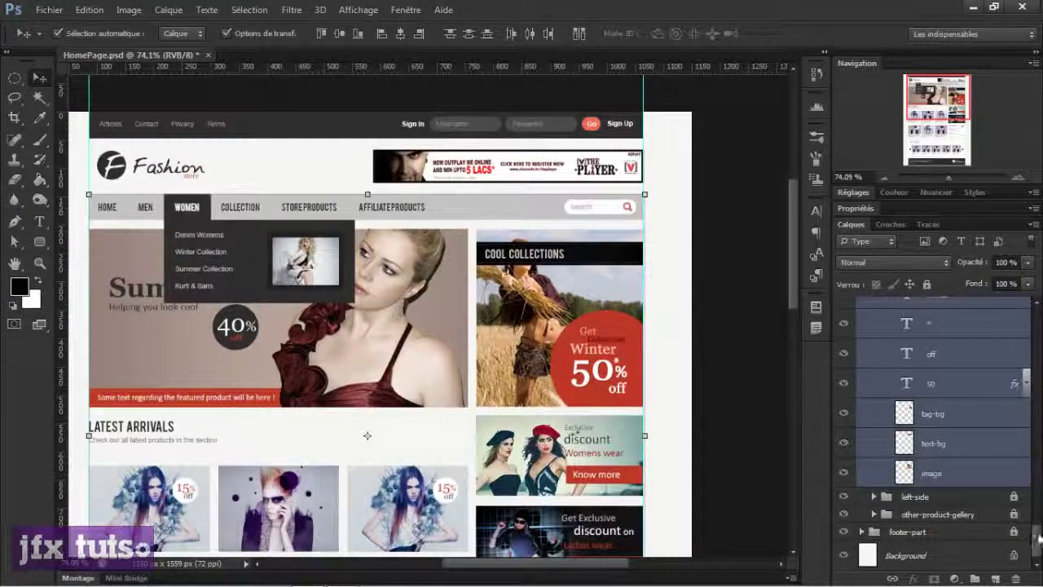
drag(1037, 534, 1036, 322)
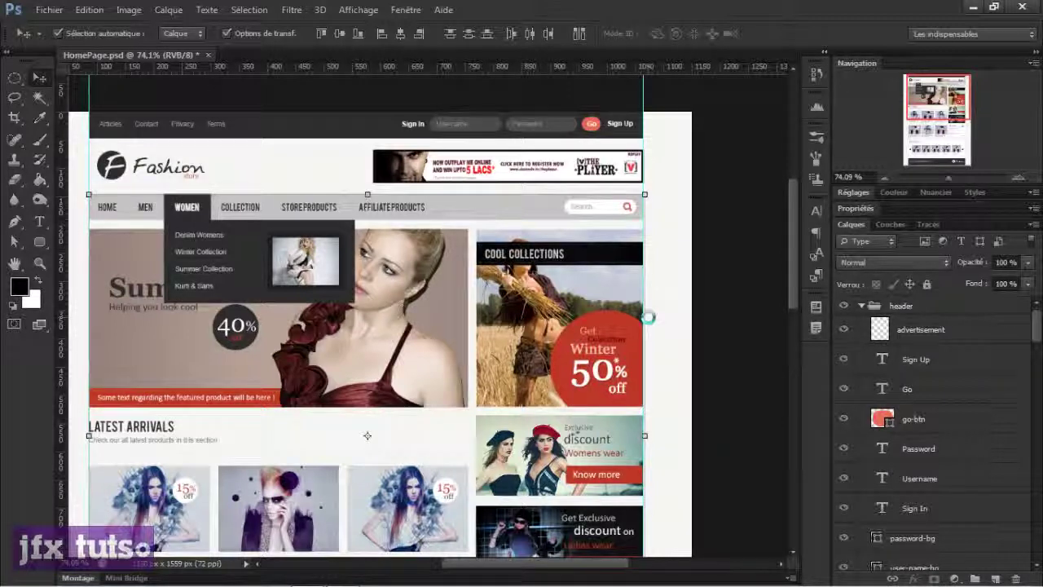
- Create a new 1280 x 720 pixel RGB document at 720 pixels per inch and try moving its locked background
key(ctrl+n)
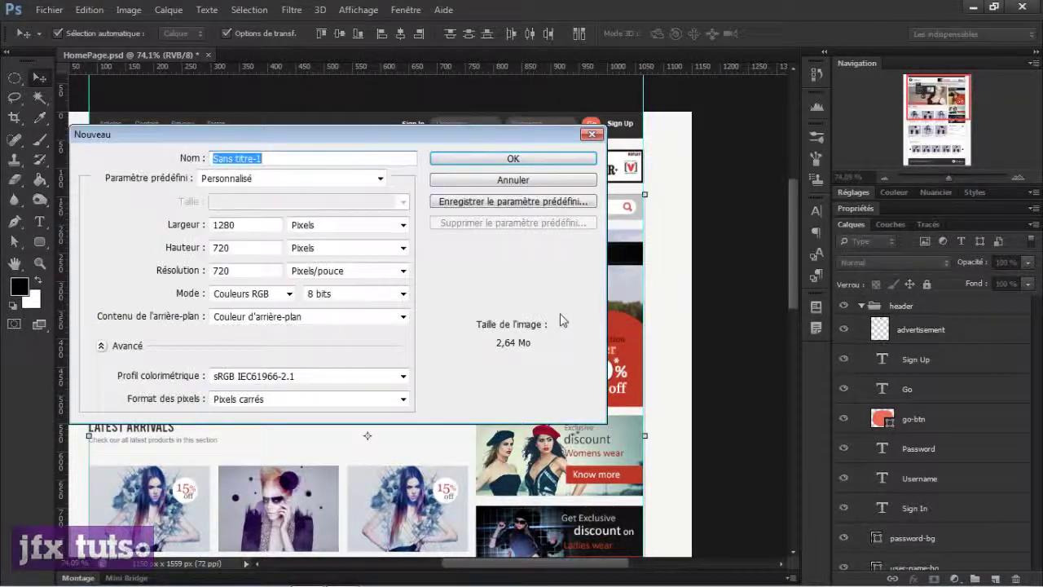
key(Return)
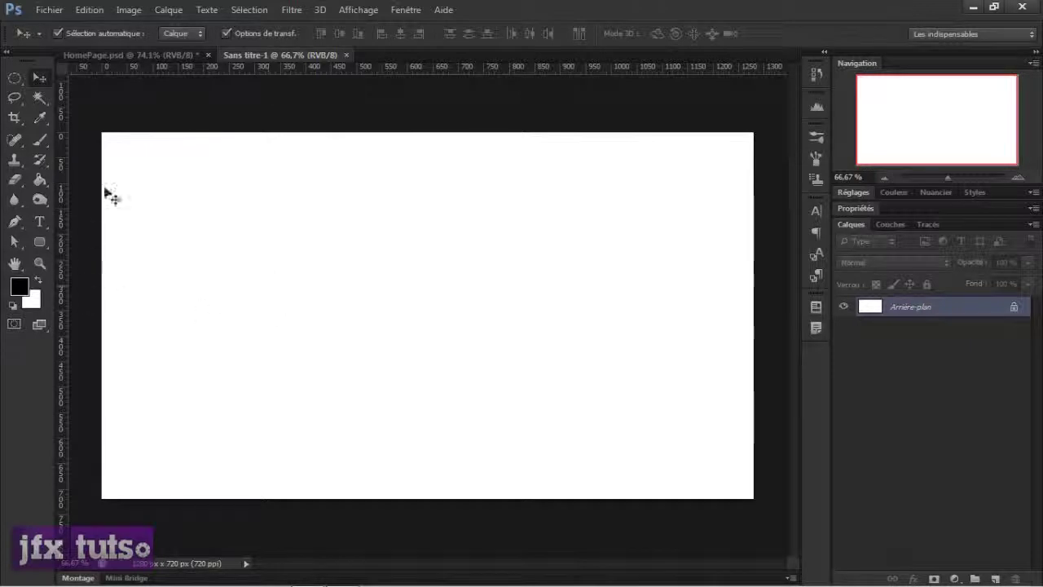
drag(466, 214, 441, 306)
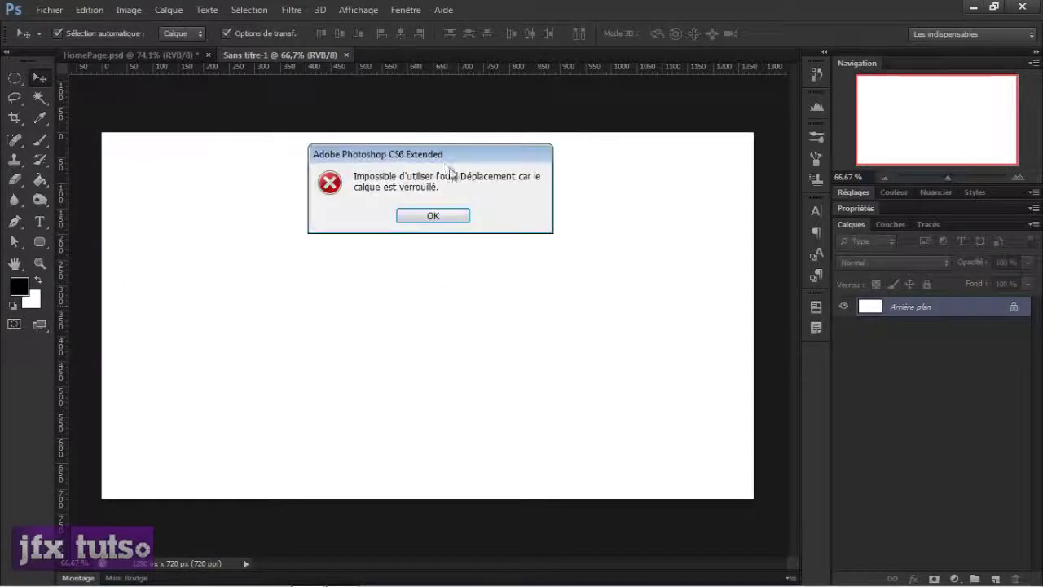
click(431, 215)
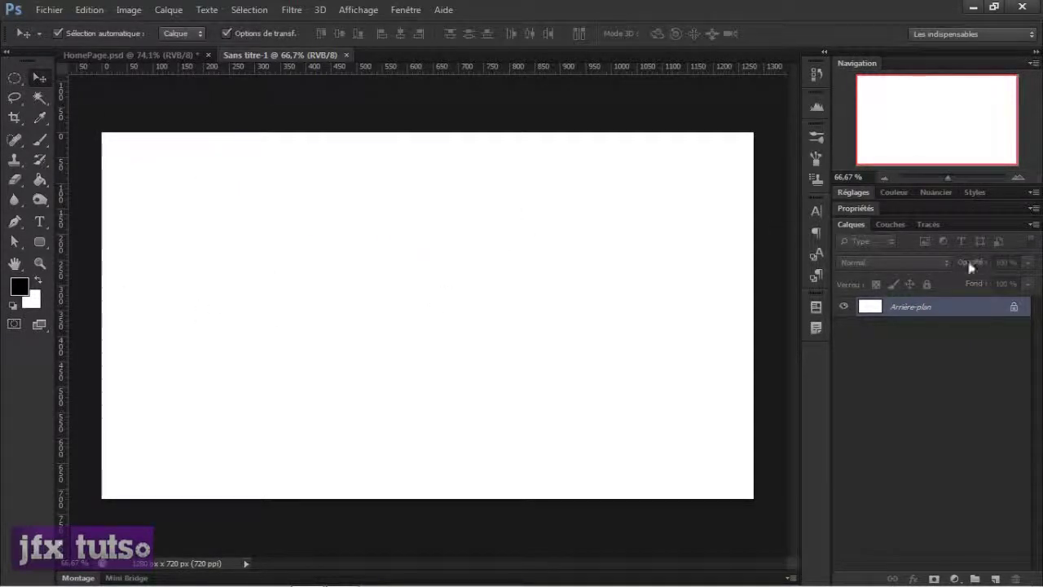
- Convert the locked Arrière-plan background into a regular layer named test
double_click(996, 314)
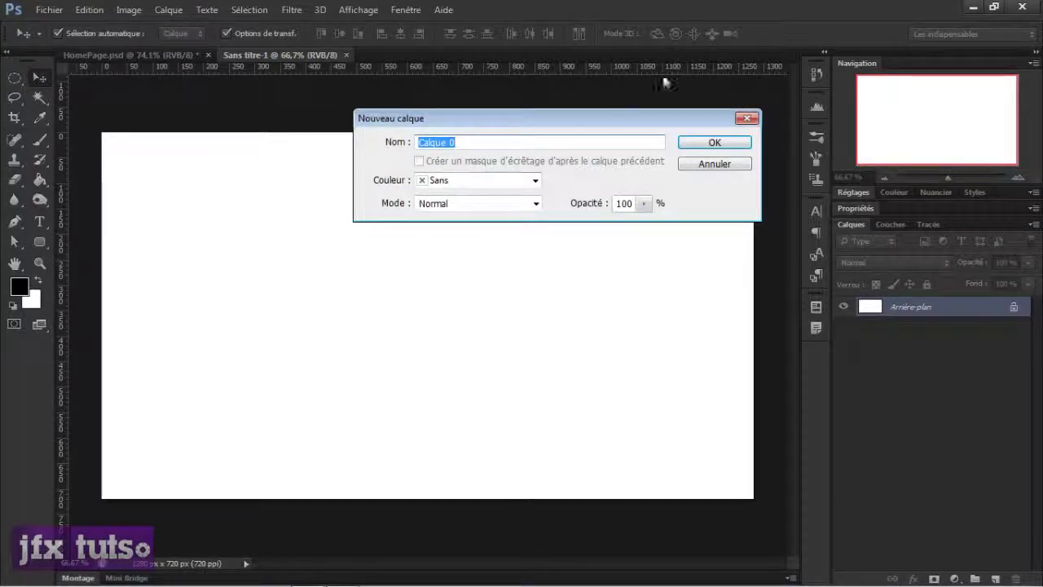
text(test)
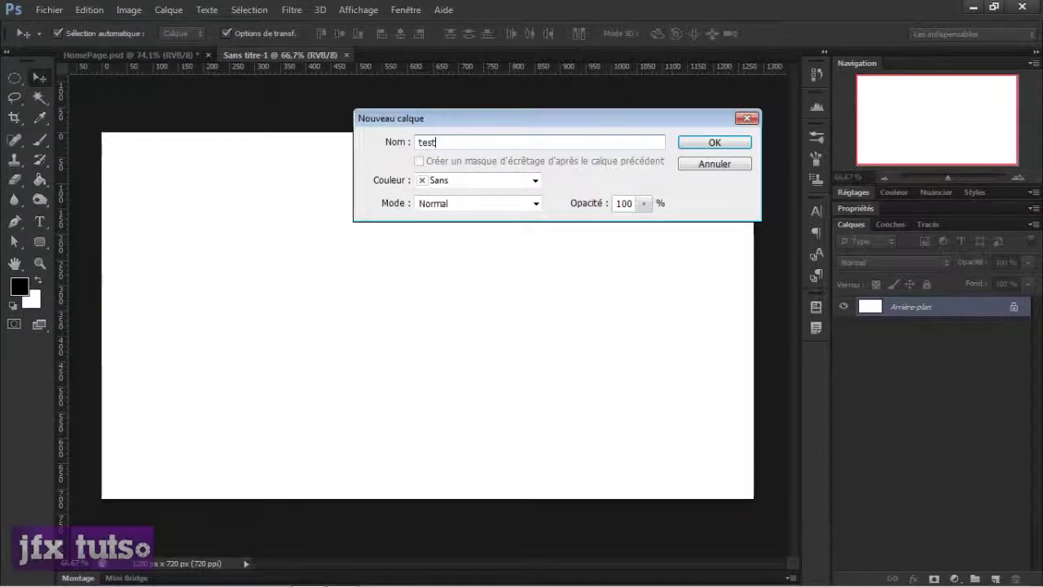
key(Return)
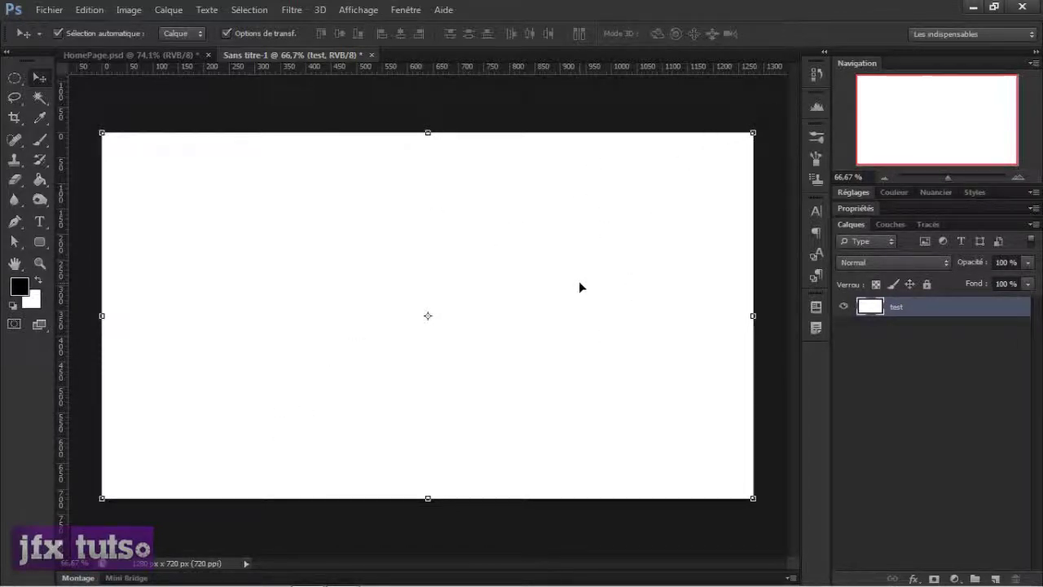
- Return to the HomePage.psd document, toggle automatic selection off and on, and select the dark top strip's background layer on the page
click(124, 54)
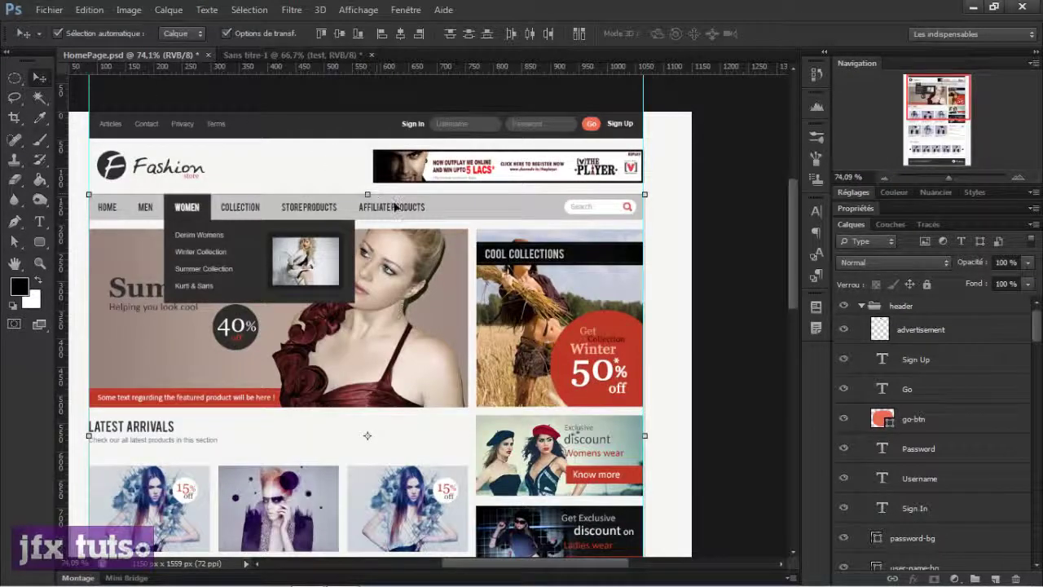
scroll(395, 207, down, 2)
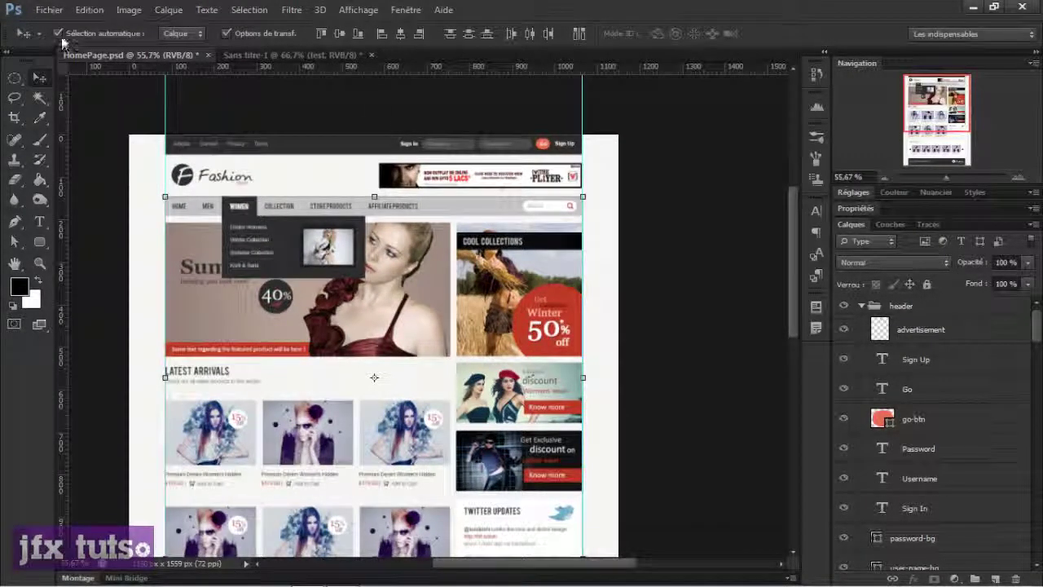
click(59, 34)
click(60, 34)
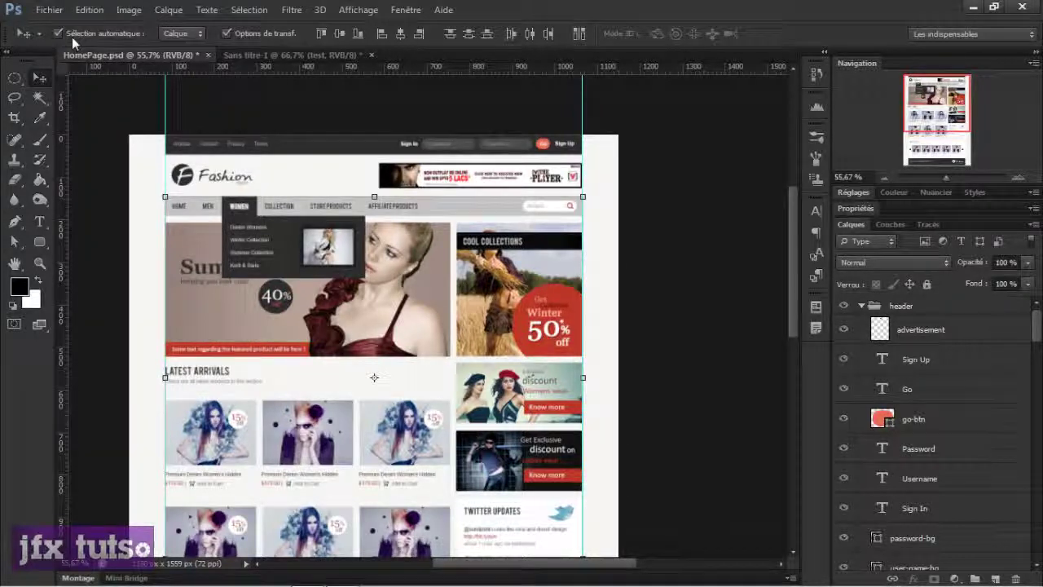
click(346, 143)
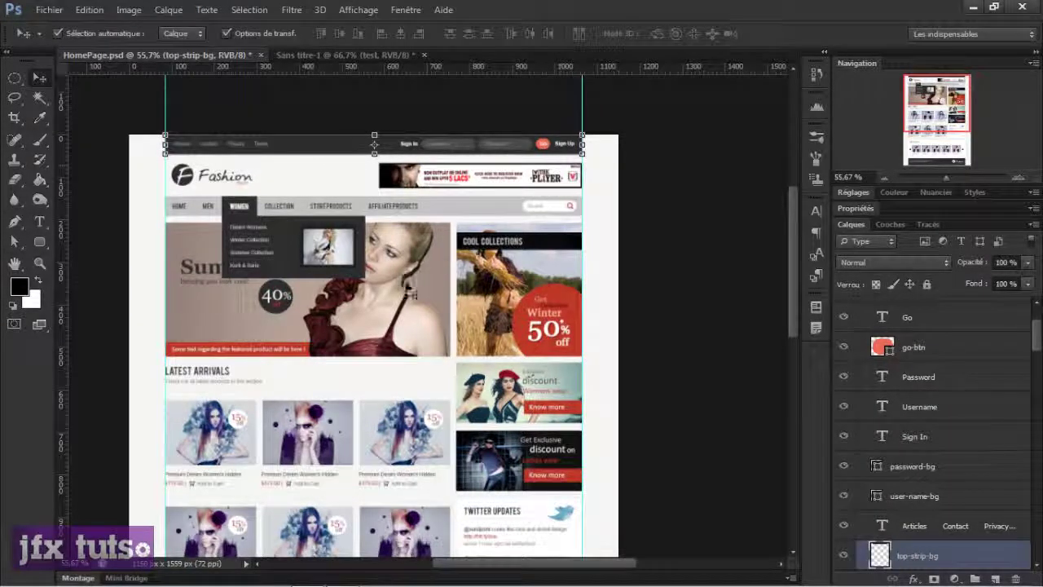
- Turn off the Move tool's automatic selection while the top-strip-bg layer is selected
click(83, 31)
scroll(643, 217, down, 2)
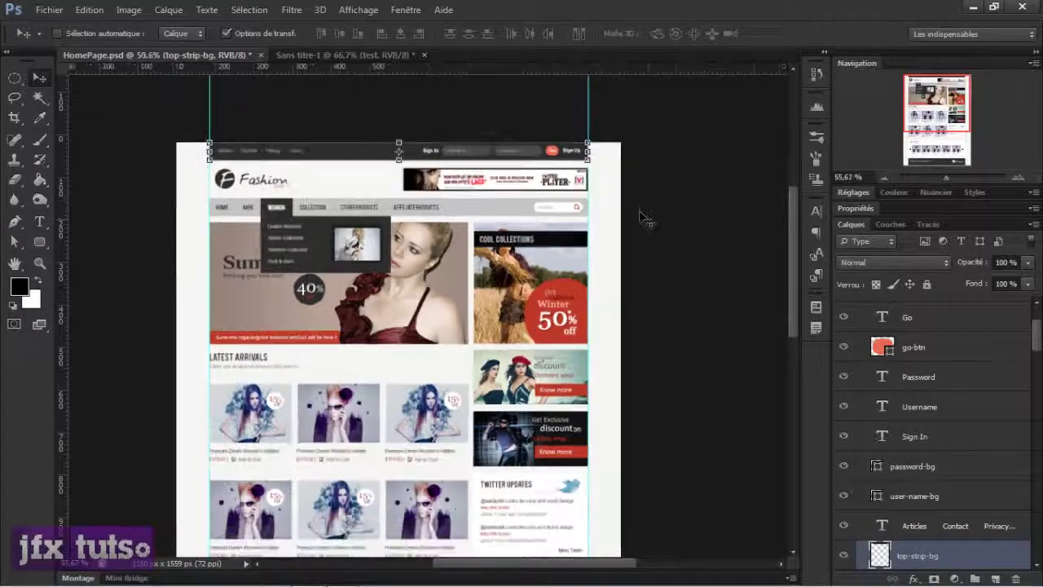
scroll(617, 228, up, 4)
scroll(617, 230, up, 1)
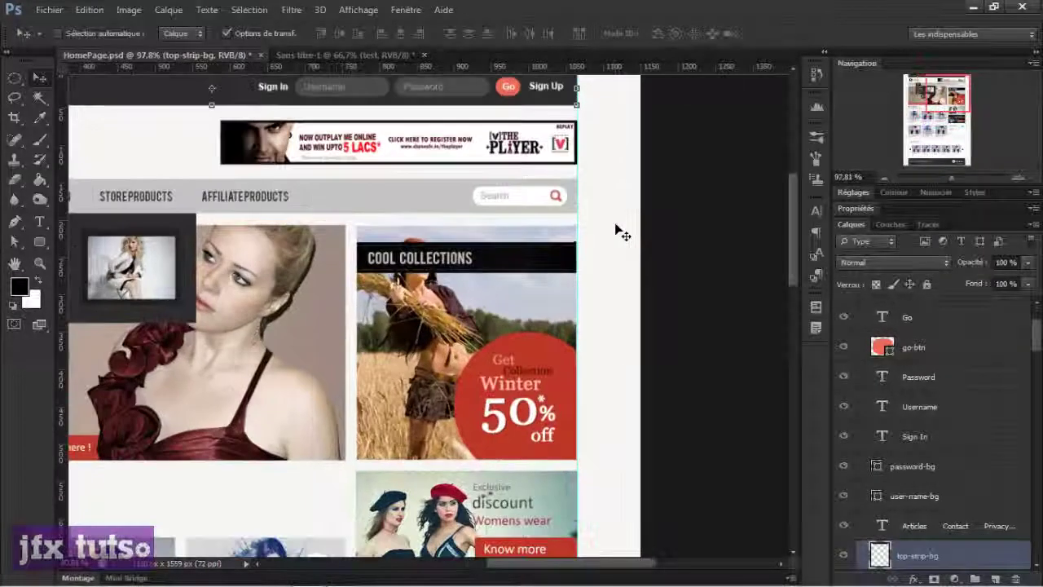
scroll(617, 230, down, 1)
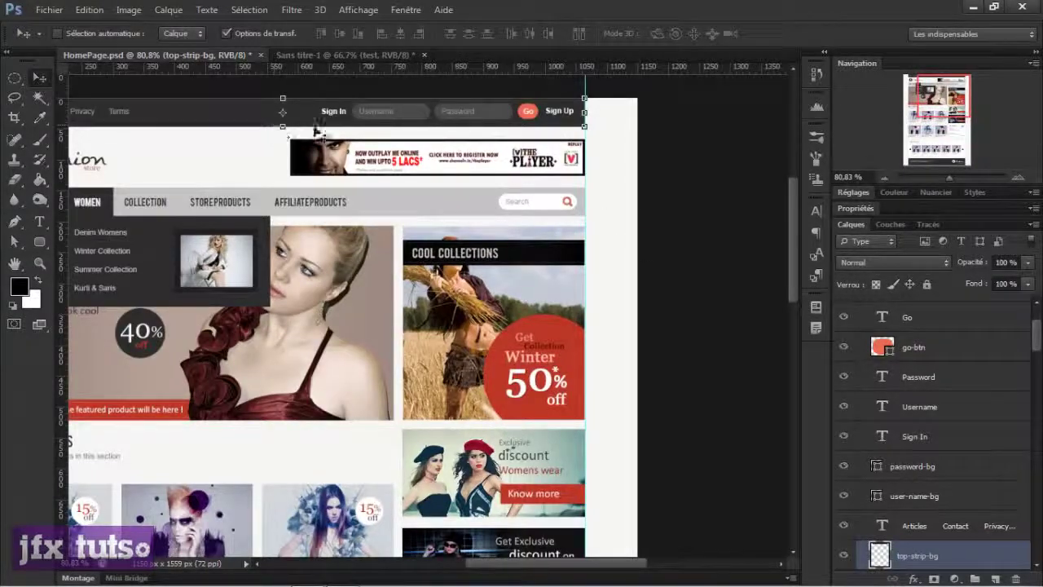
- Select the Go, go-btn, Username and Sign In layers one after another in the layer list while automatic selection is off
click(884, 399)
click(934, 325)
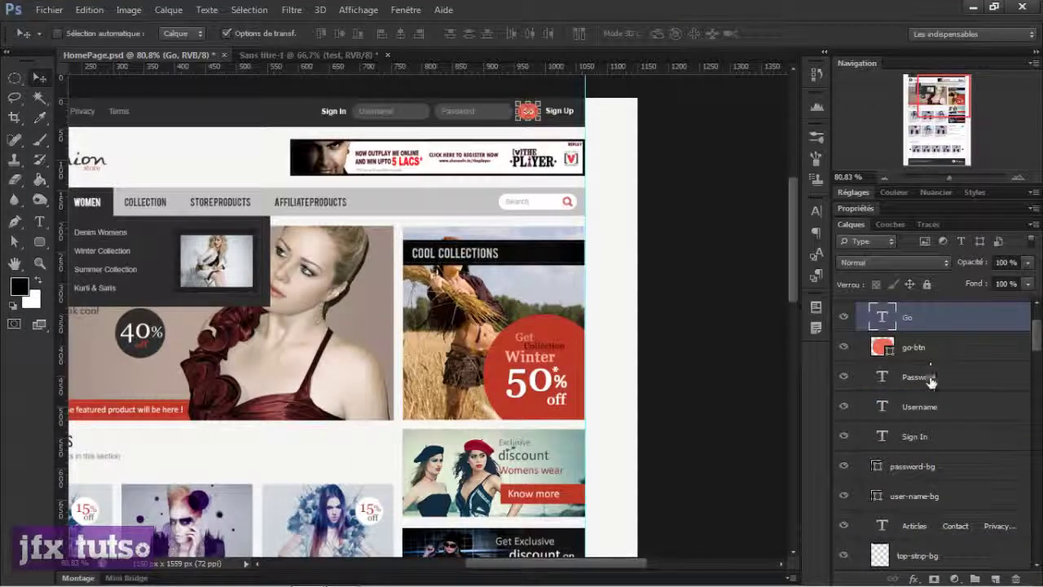
click(932, 349)
click(925, 406)
click(925, 434)
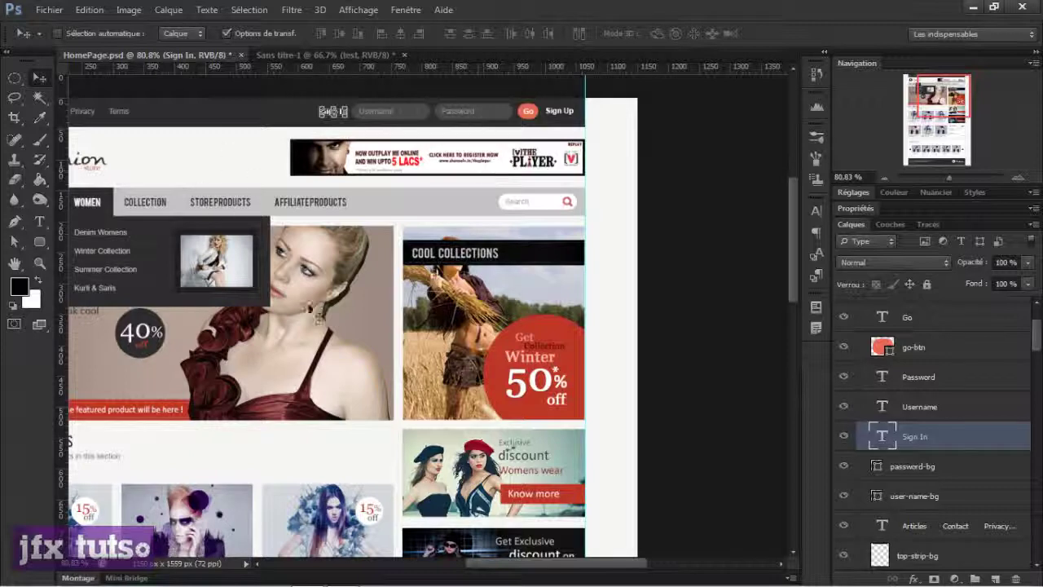
- Add a Courbes adjustment layer inside the header group
scroll(444, 243, down, 3)
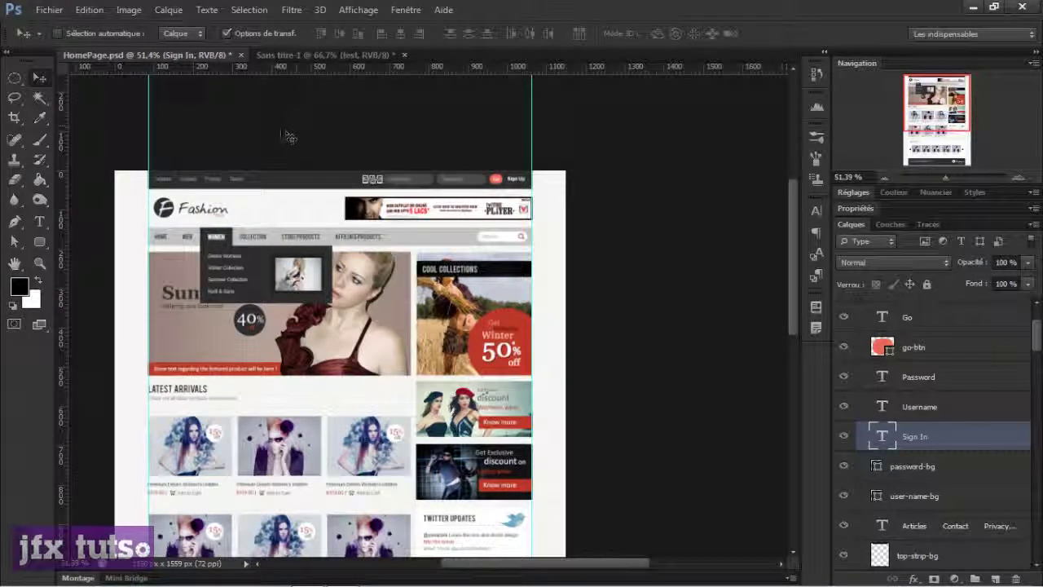
click(1037, 303)
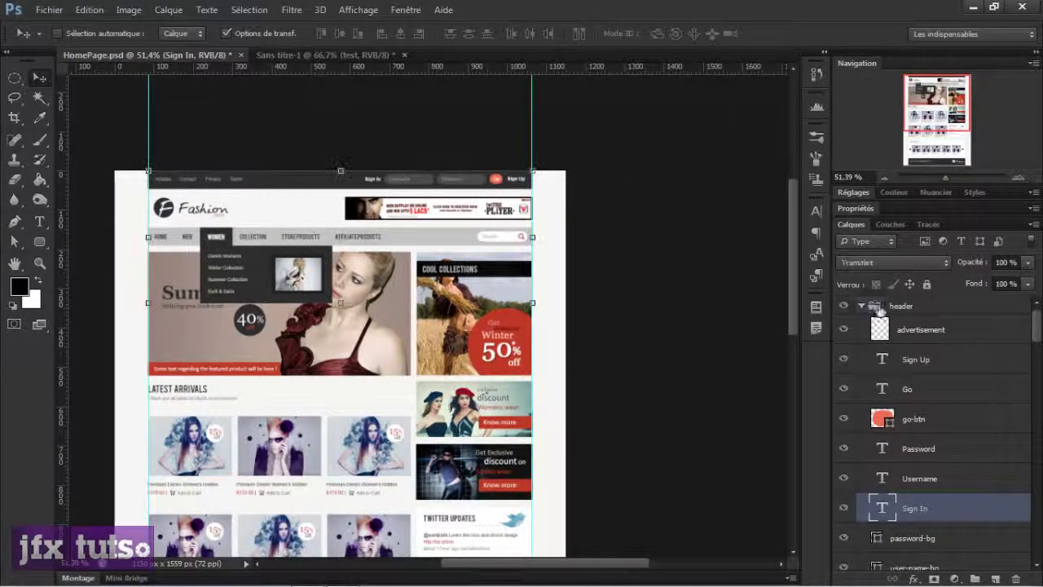
click(880, 308)
click(954, 578)
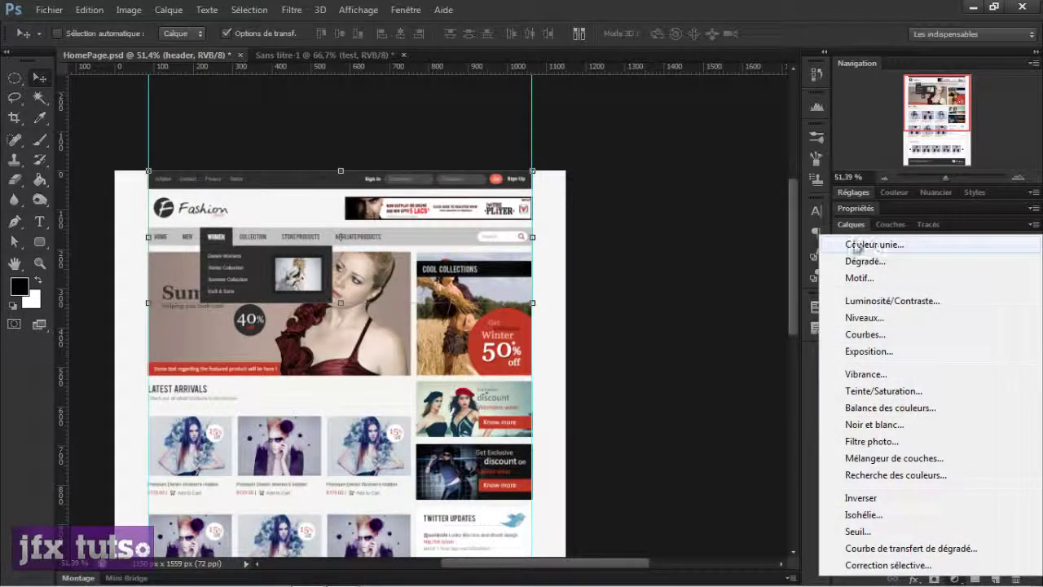
click(869, 335)
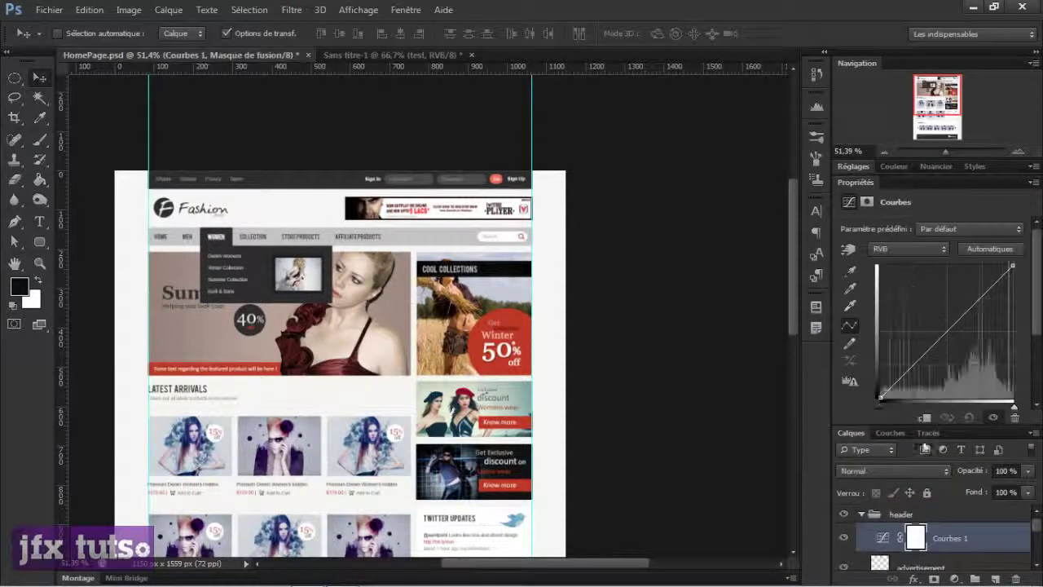
- Darken the page with the Courbes adjustment by lowering the curve's darker midtones and anchoring a point in its highlights
drag(932, 346, 937, 362)
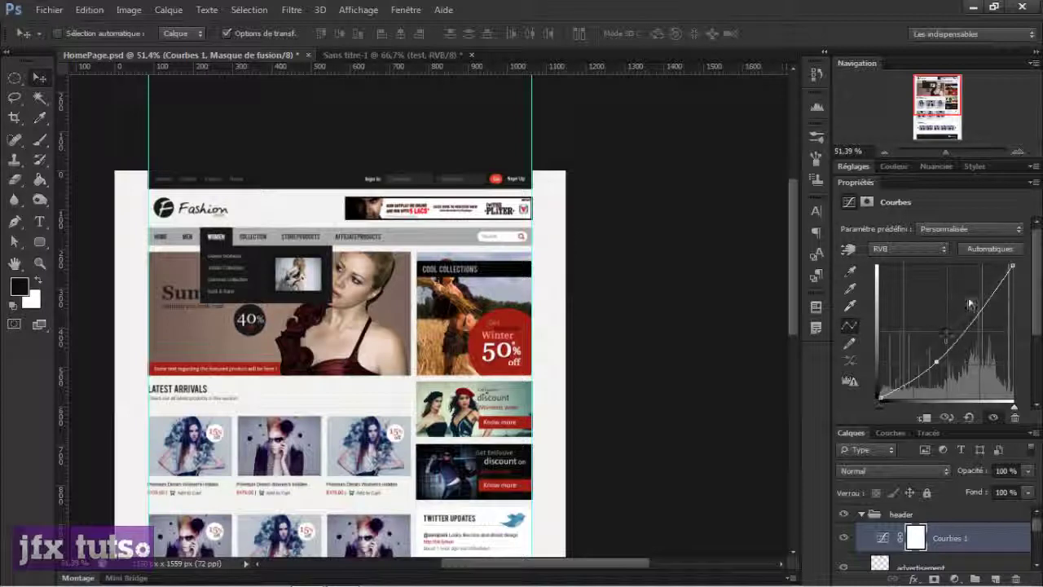
drag(973, 310, 979, 304)
drag(937, 359, 929, 361)
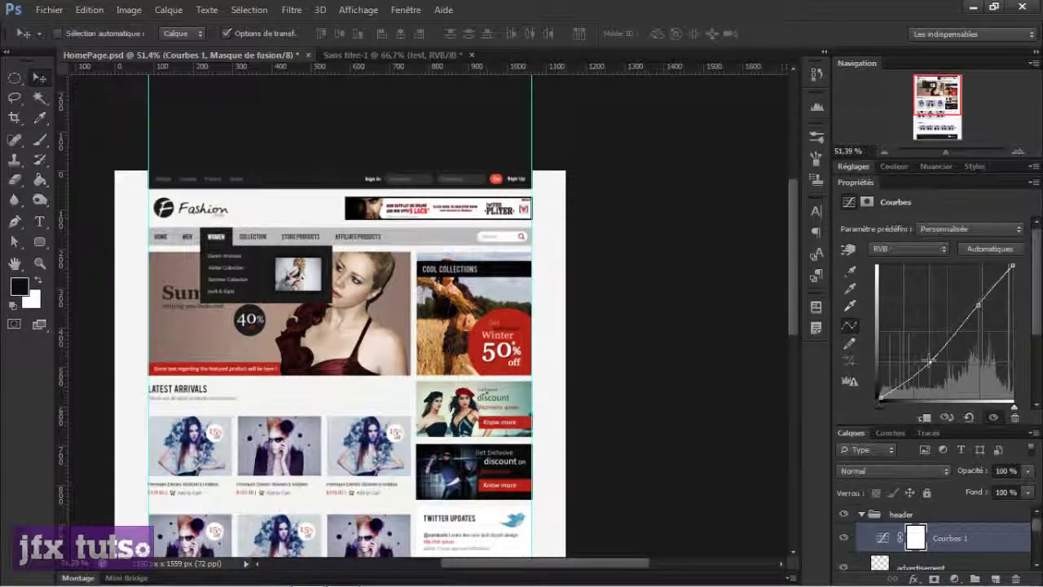
- Turn automatic selection back on, collapse the curve properties and select the demo-img picture of the model on the page
click(66, 31)
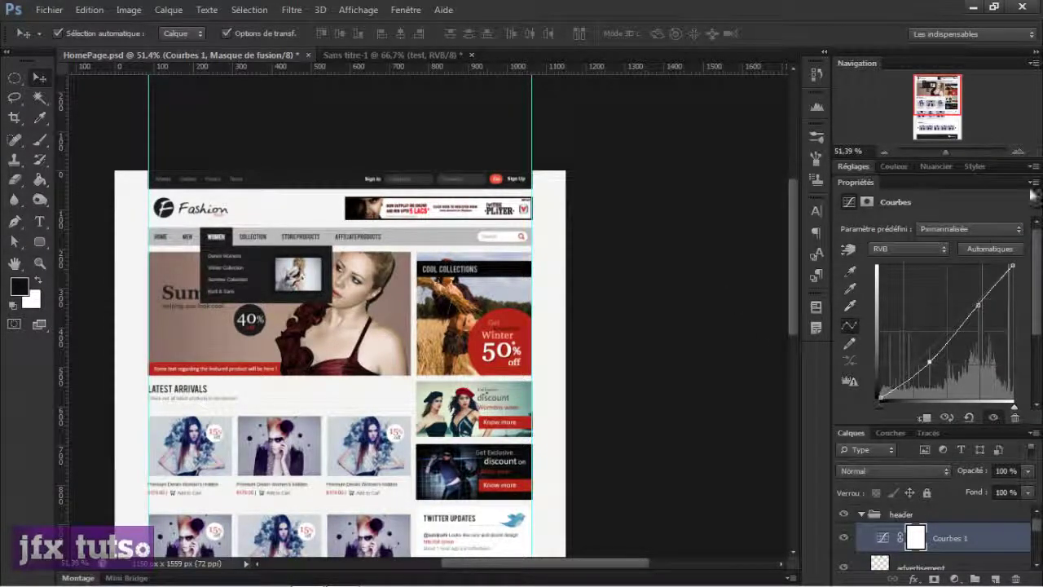
double_click(867, 184)
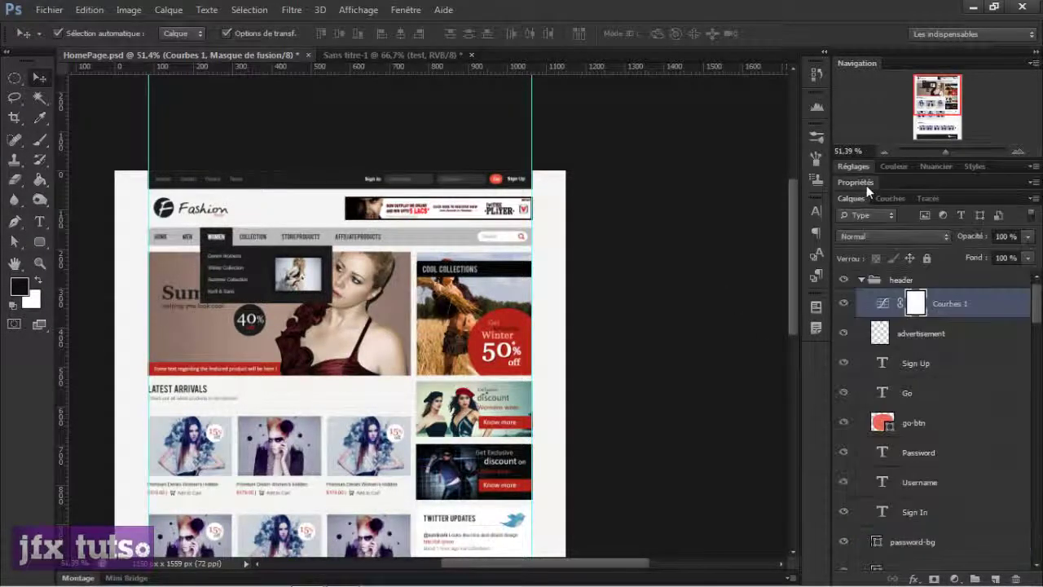
click(703, 320)
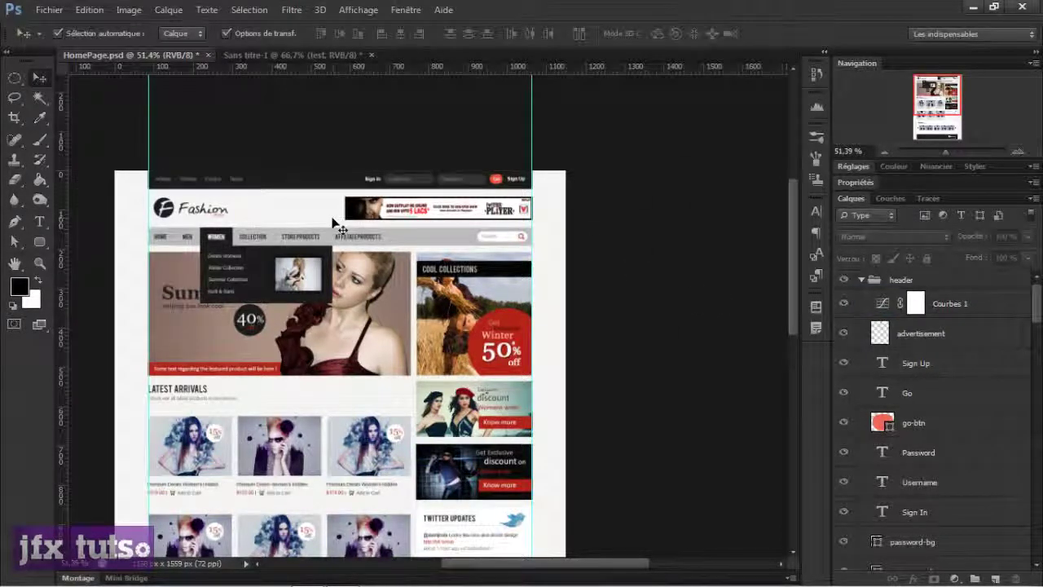
click(330, 352)
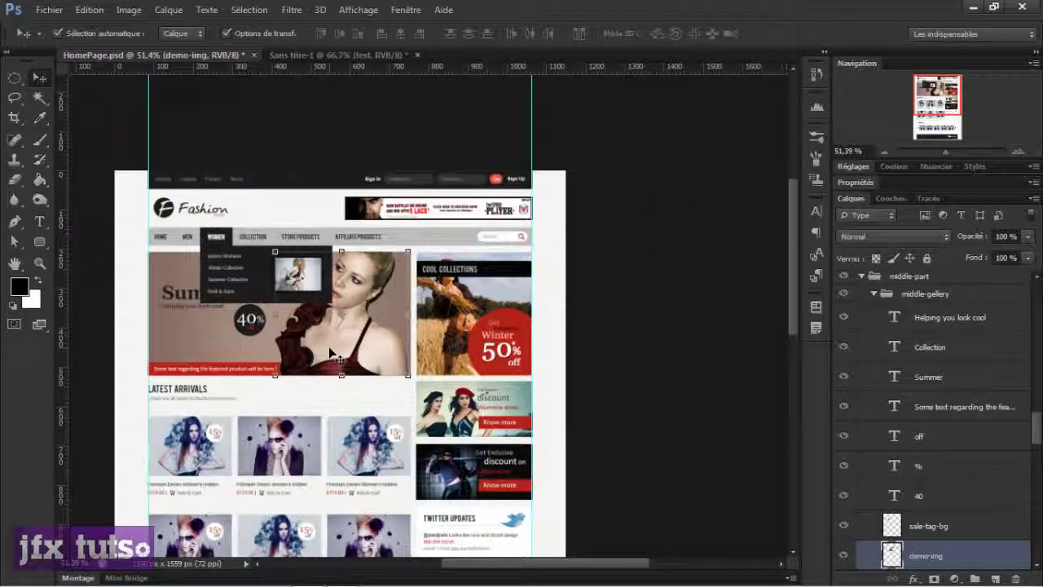
- Cancel the free transform started on demo-img and turn off the Move tool's transform controls
key(ctrl+t)
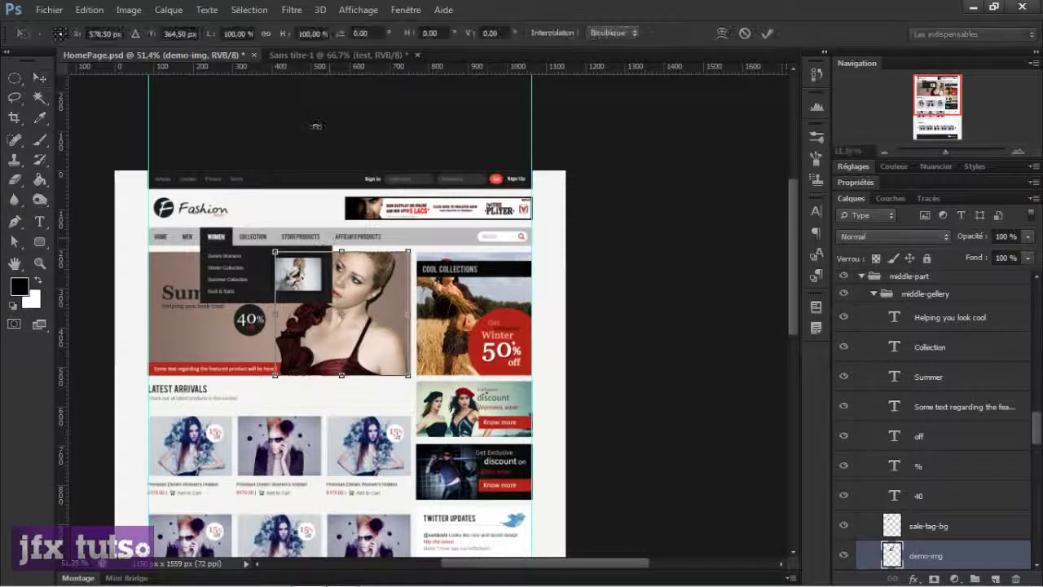
drag(1034, 425, 1033, 295)
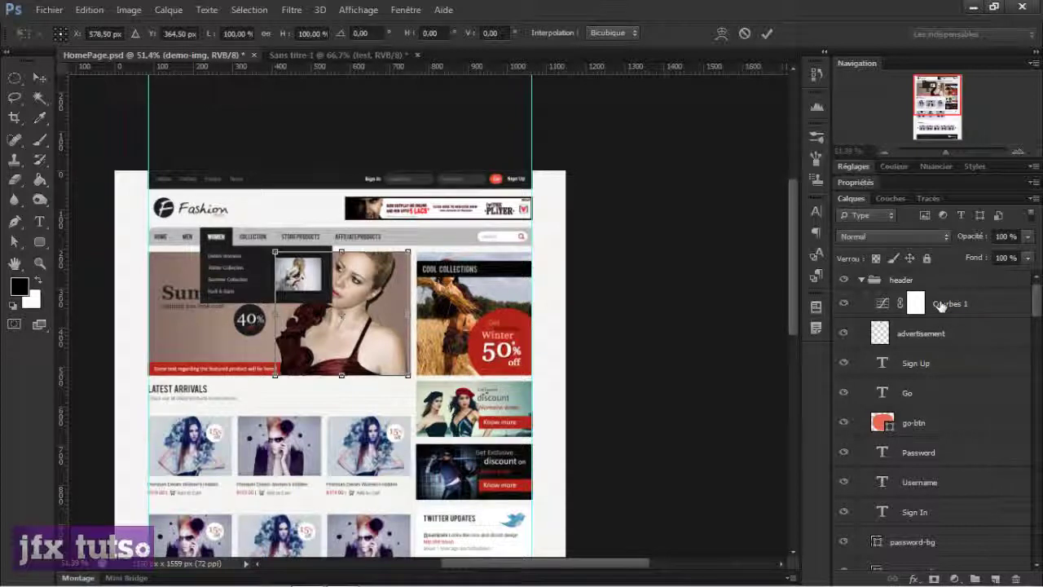
click(744, 34)
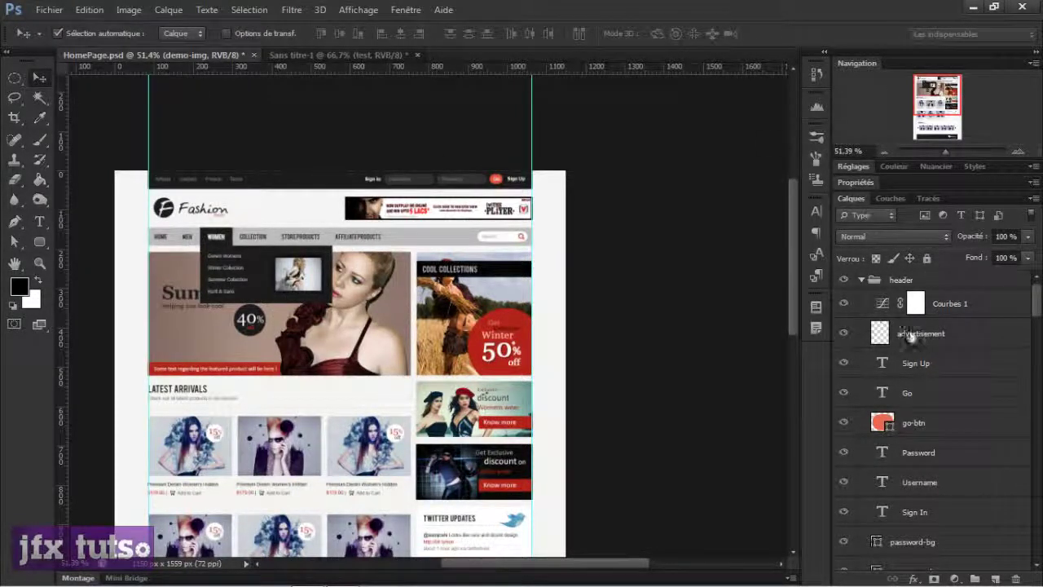
- Move the Courbes 1 adjustment layer out of the header group to just above it, and collapse the header group
click(949, 303)
drag(973, 303, 968, 274)
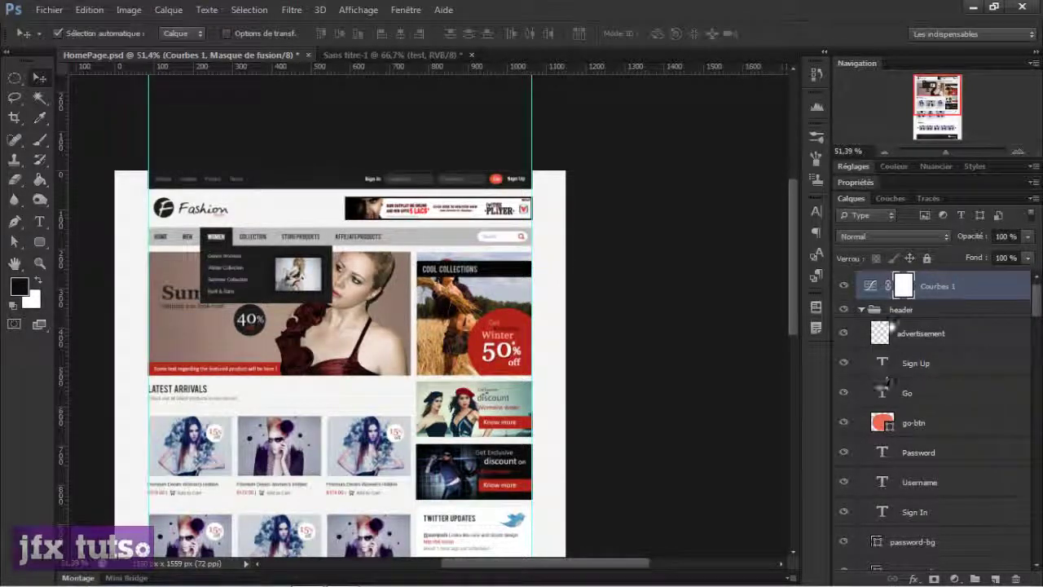
click(862, 310)
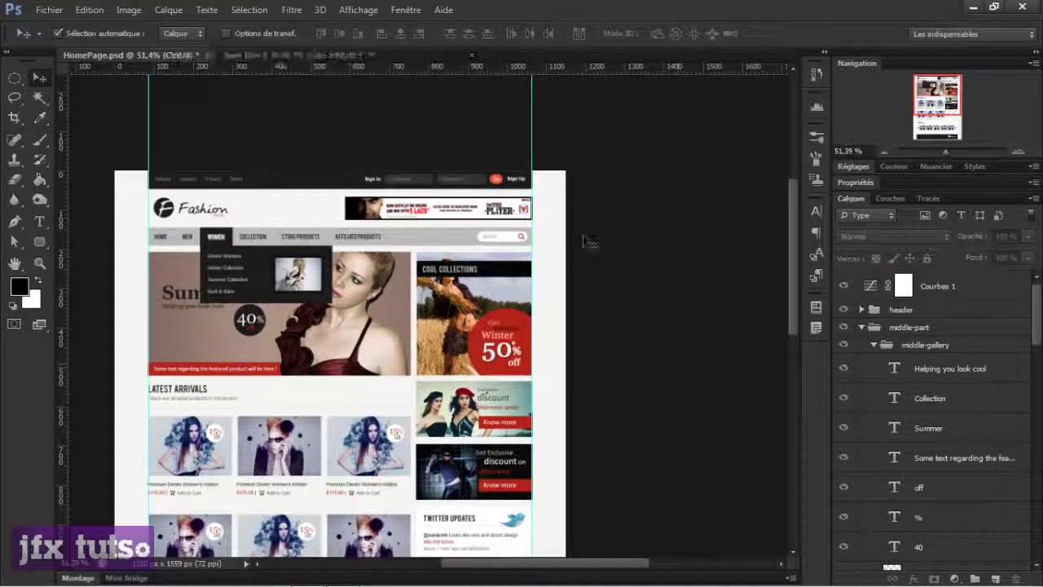
- Test automatic selection by picking the model picture, the header background and the submenu on the page, and deselect all layers
click(339, 340)
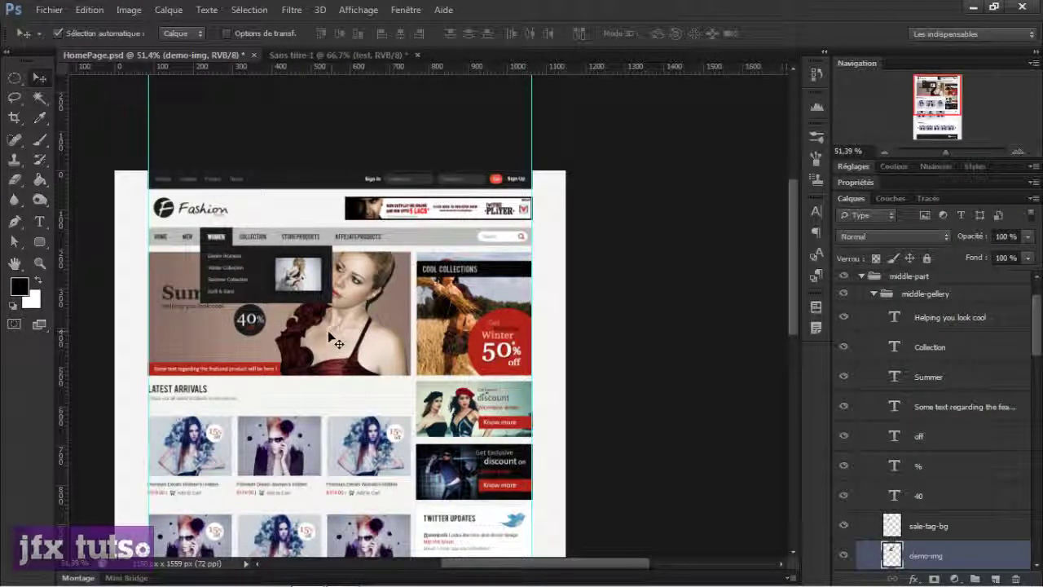
click(328, 209)
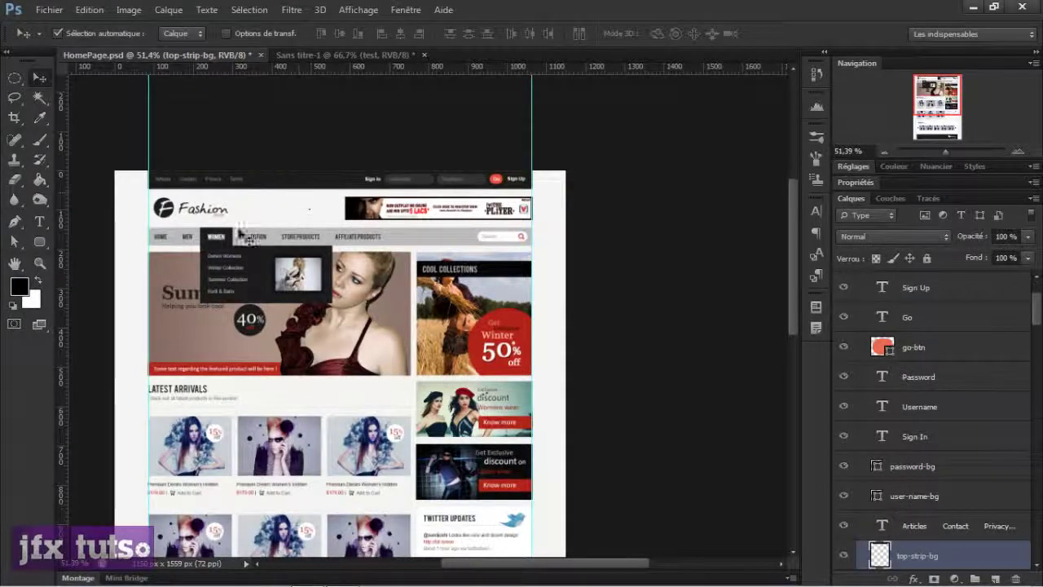
click(241, 269)
click(361, 396)
scroll(390, 353, up, 5)
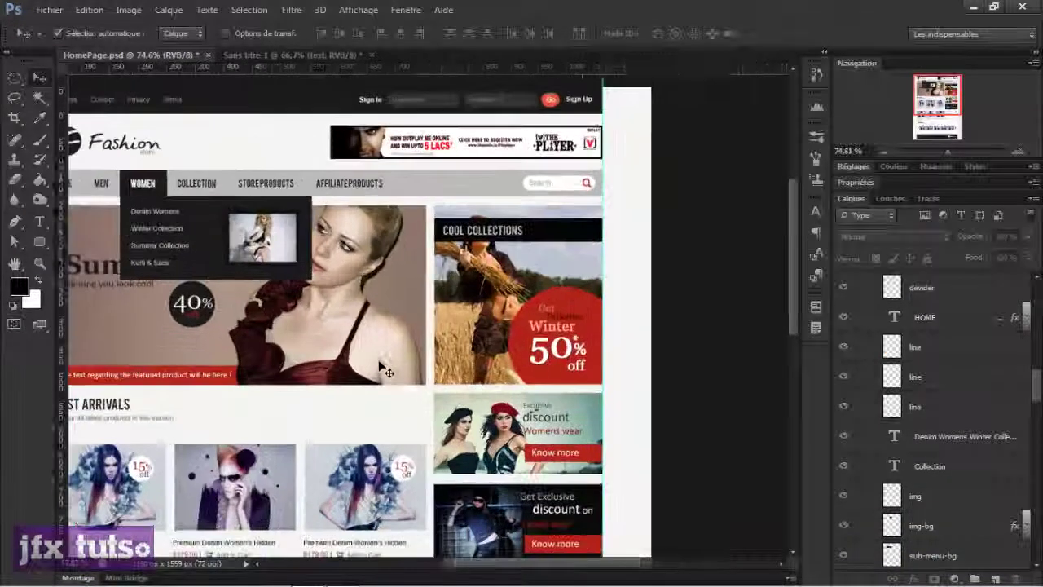
scroll(383, 366, down, 4)
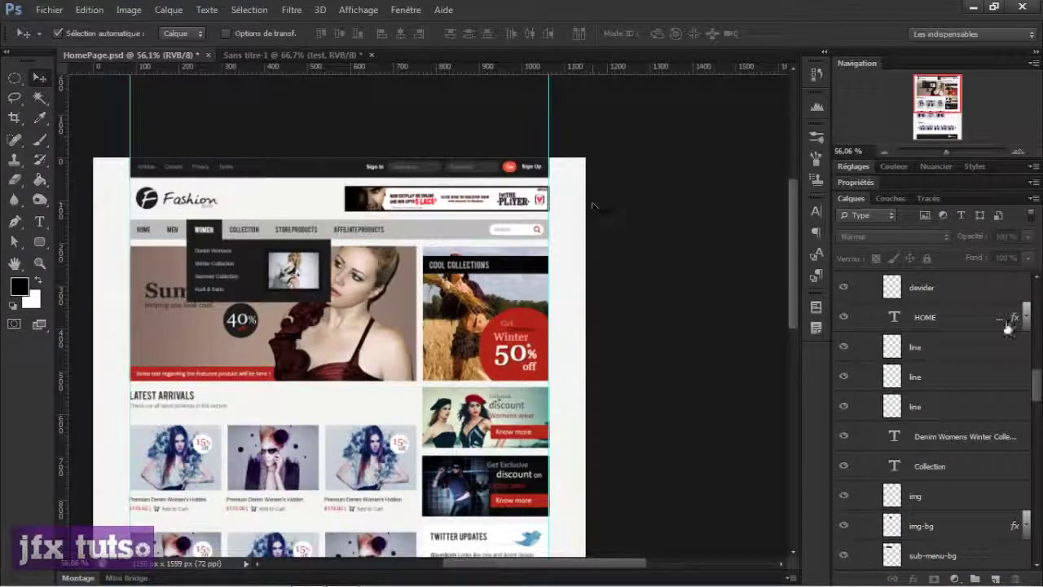
- Select the Courbes 1 layer in the layer list and try moving it by grabbing the page's grey menu bar with automatic selection on
drag(1035, 395, 1034, 308)
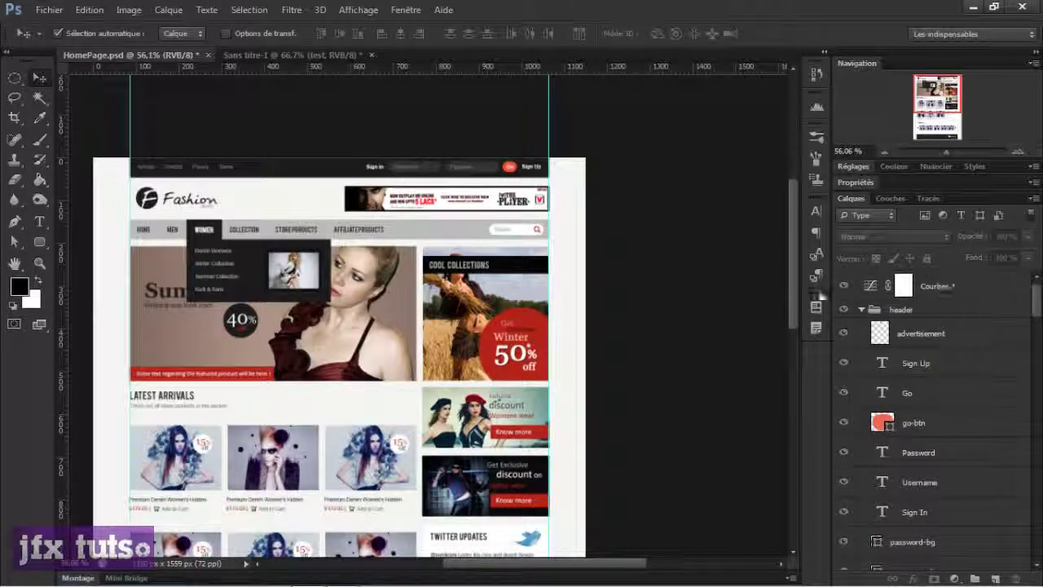
click(872, 292)
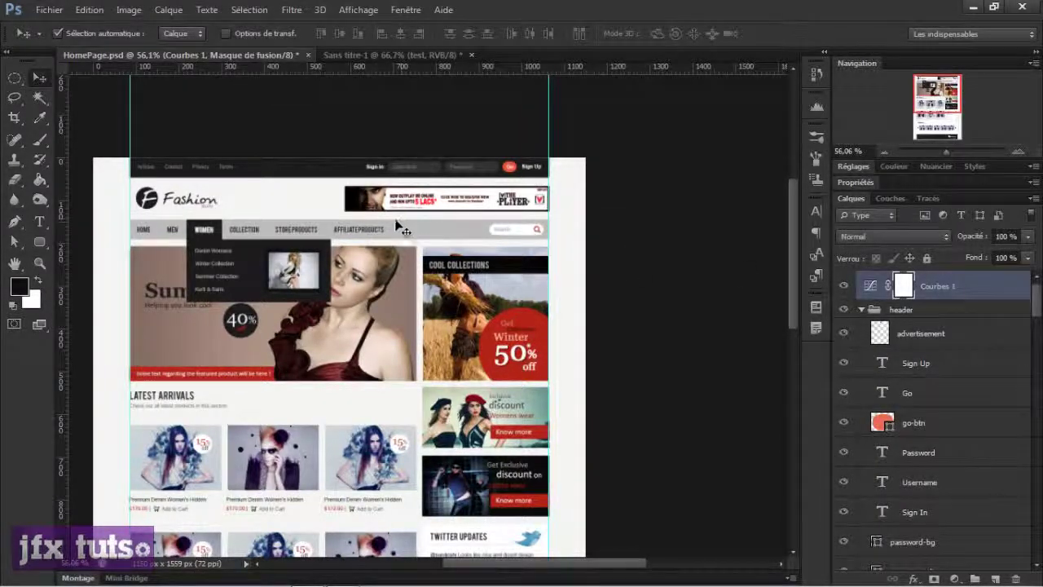
mouse_move(400, 226)
mouse_down()
mouse_move(440, 222)
mouse_move(412, 219)
mouse_up()
scroll(423, 213, down, 3)
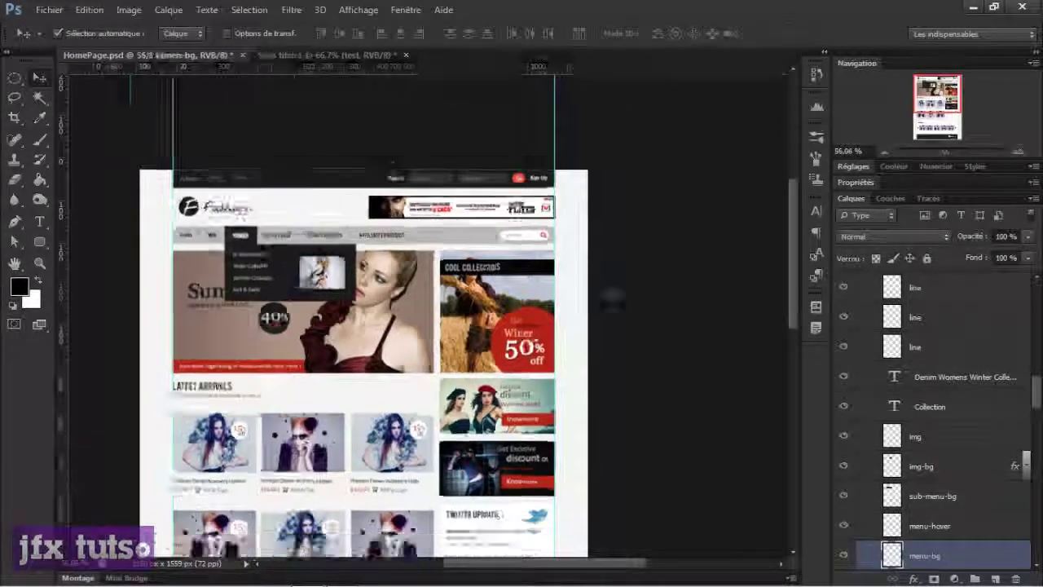
scroll(603, 287, up, 2)
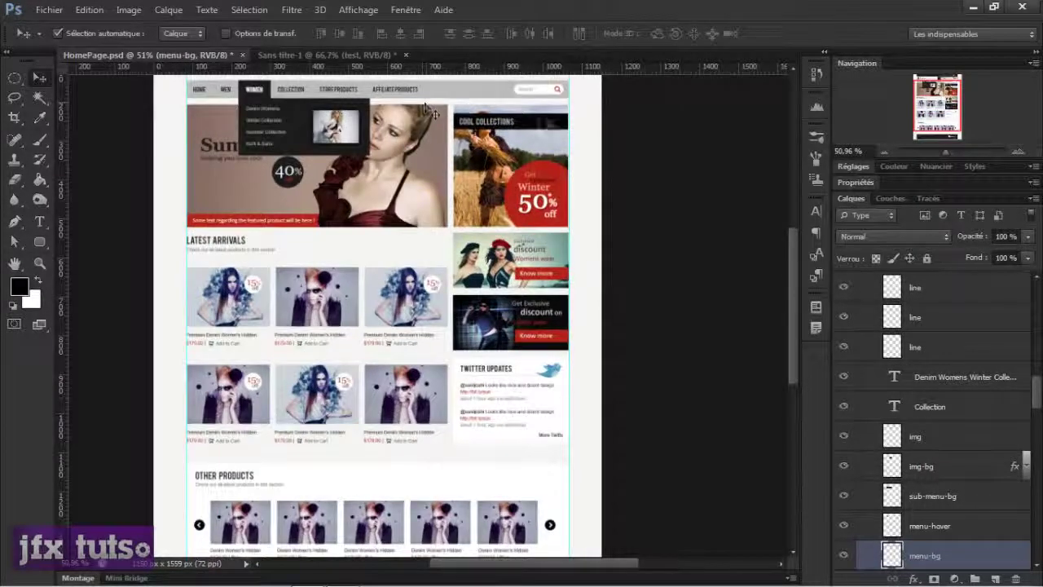